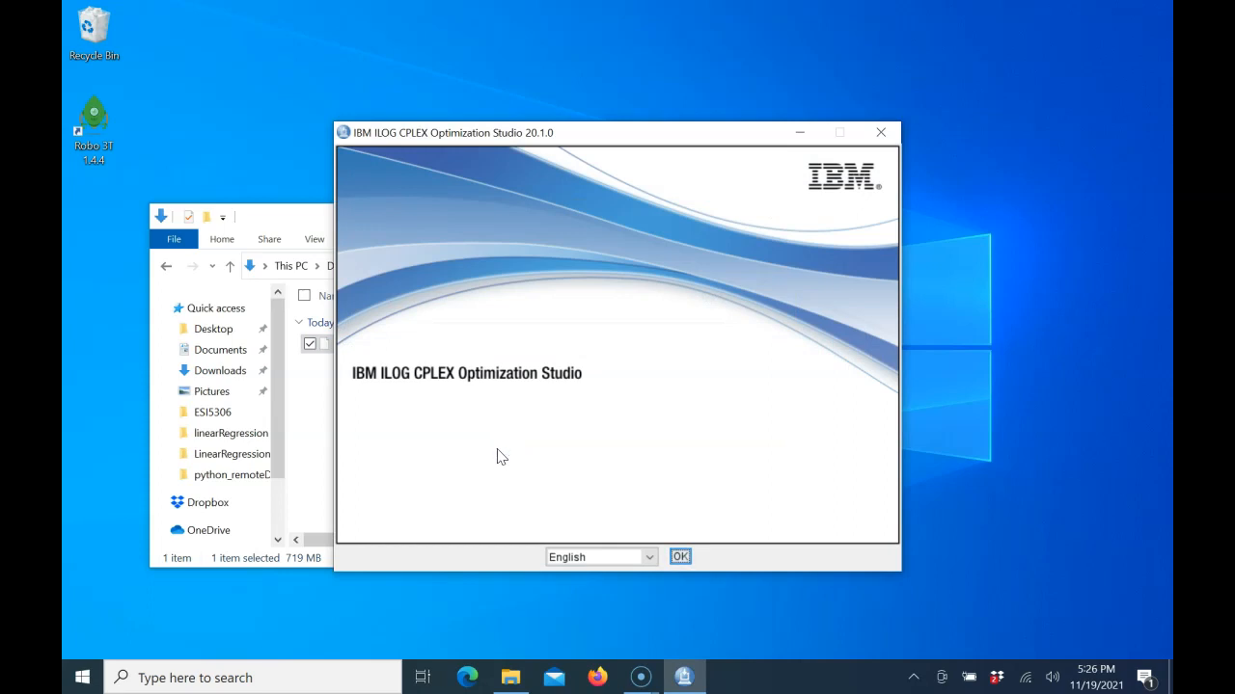
Step: Start the CPLEX Optimization Studio 20.1.0 installer in English and accept the license agreement
{"action": "left_click", "coordinate": [680, 556]}
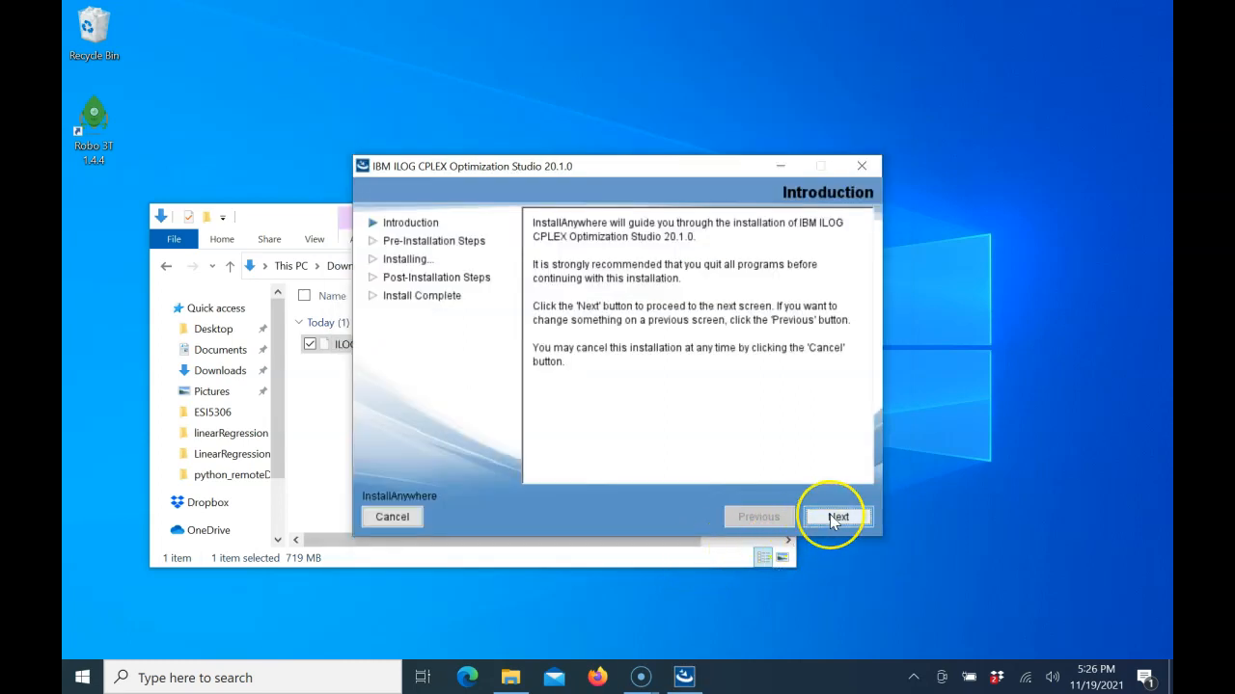
{"action": "left_click", "coordinate": [832, 516]}
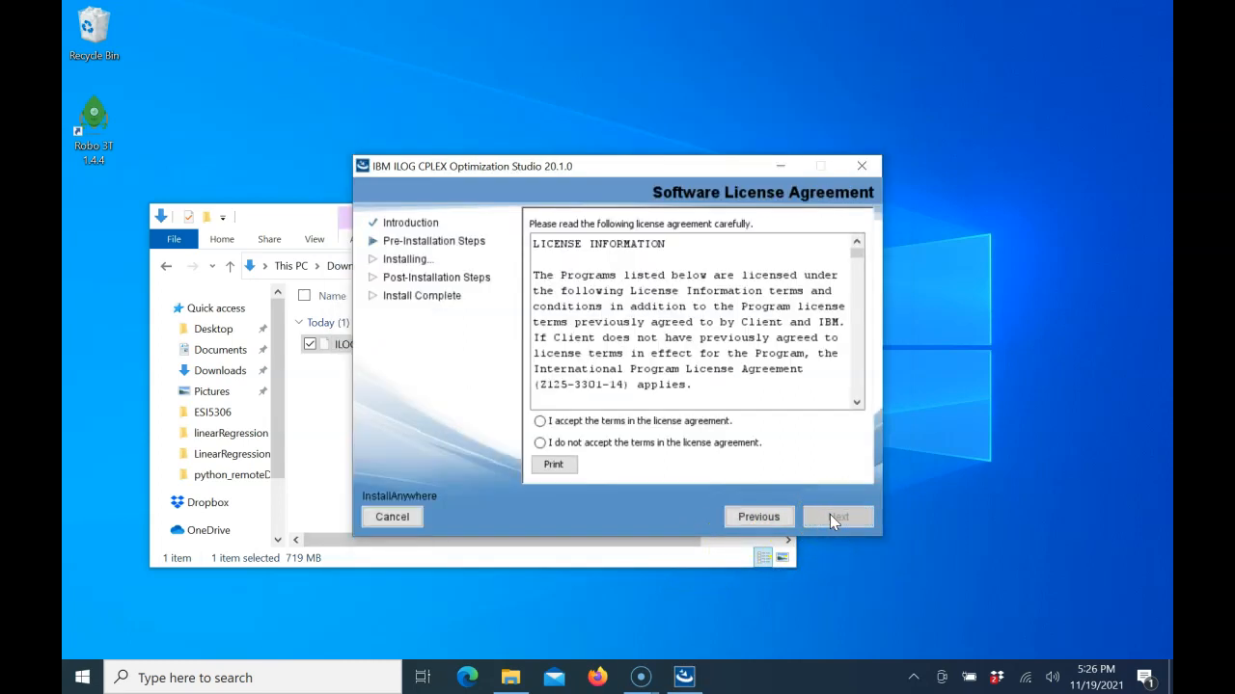
{"action": "left_click", "coordinate": [656, 421]}
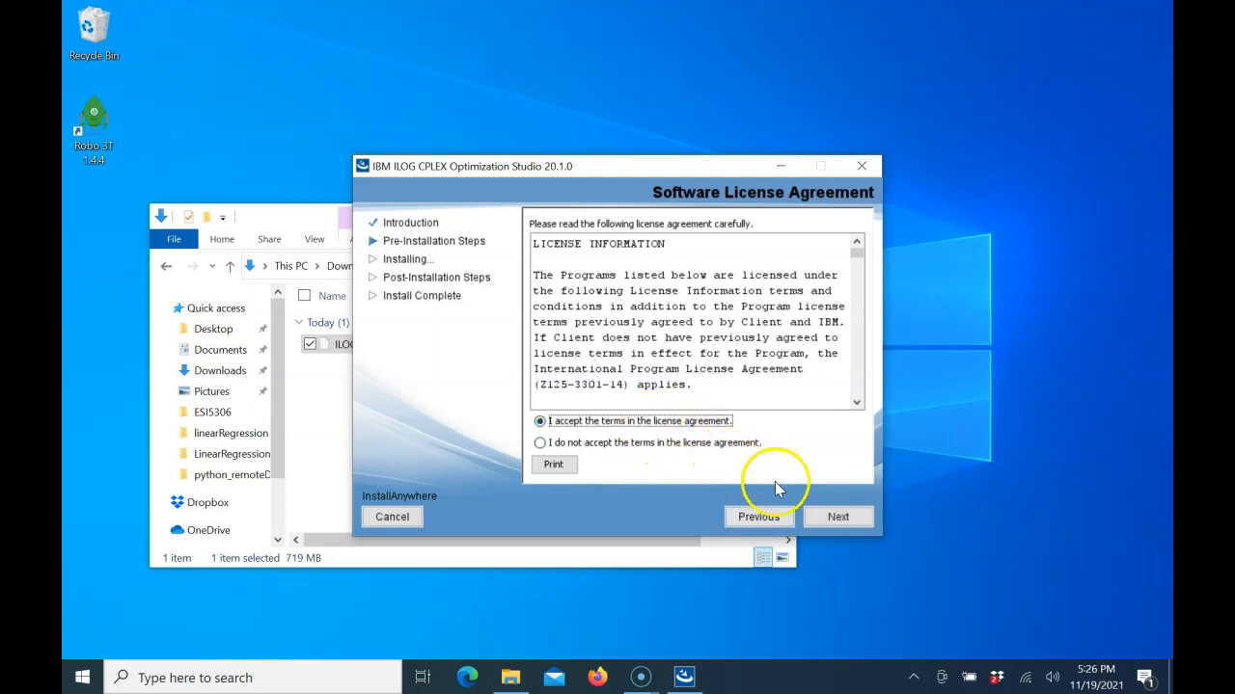
{"action": "left_click", "coordinate": [820, 516]}
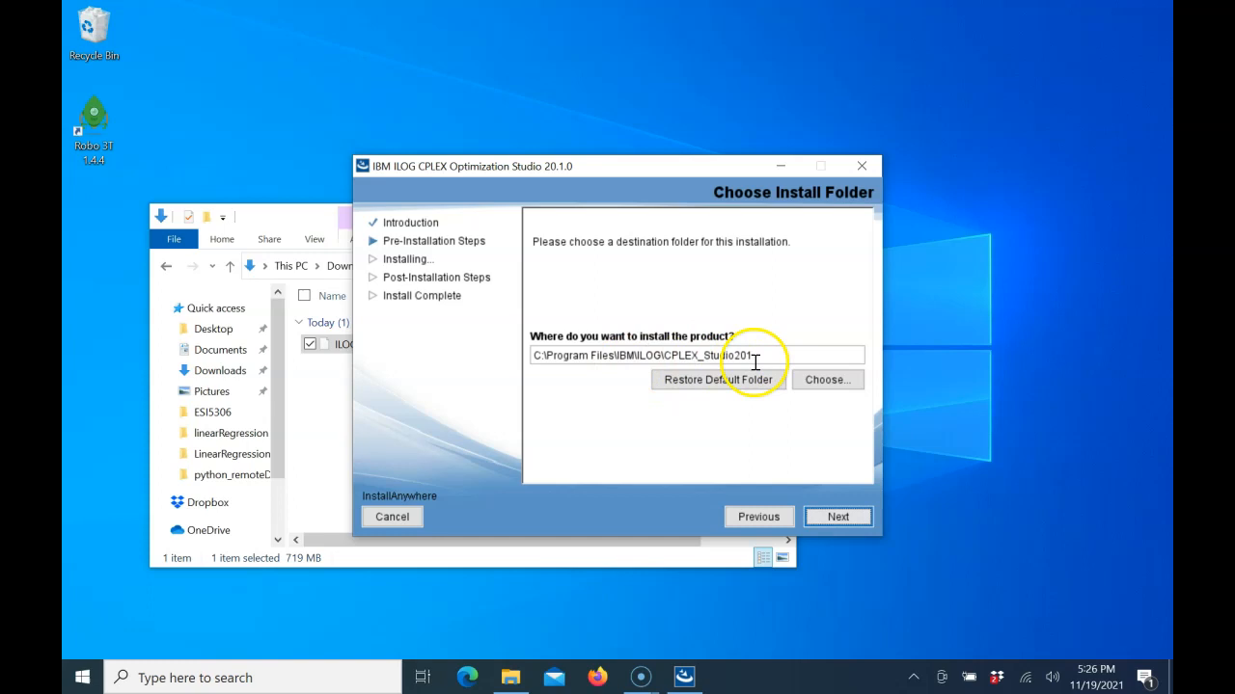
Step: Keep the default install folder, samples location and PATH update, and start the installation
{"action": "left_click", "coordinate": [838, 517]}
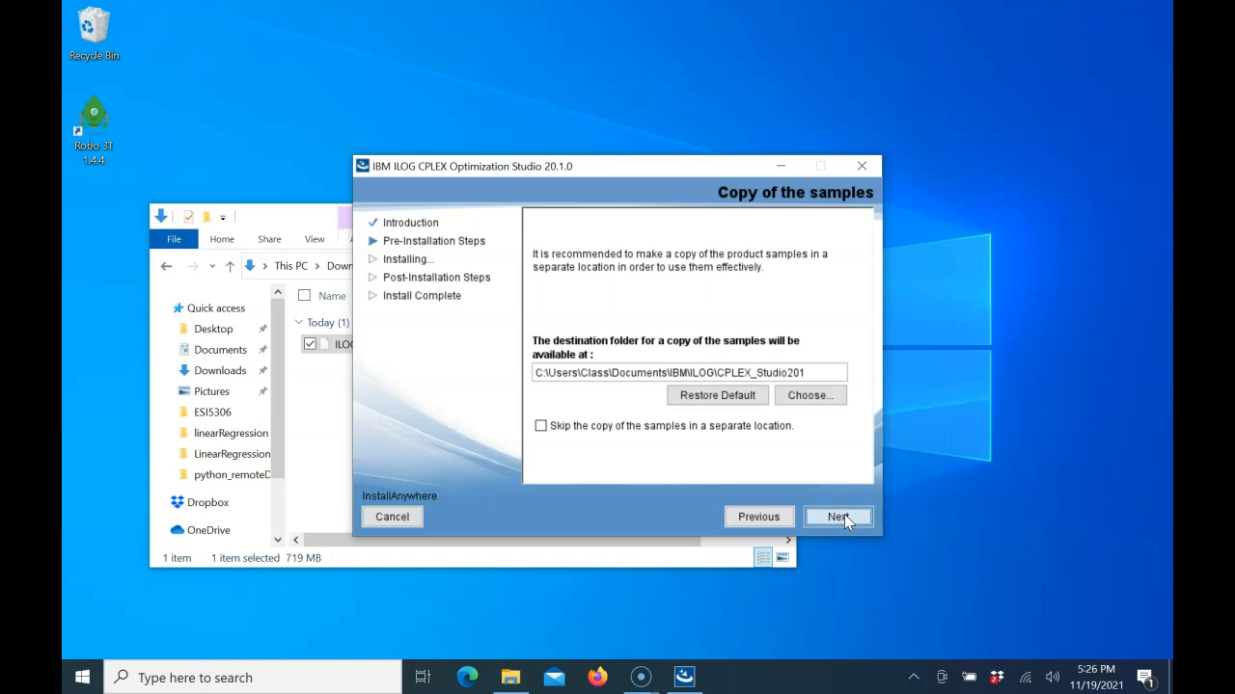
{"action": "left_click", "coordinate": [844, 516]}
{"action": "left_click", "coordinate": [844, 516]}
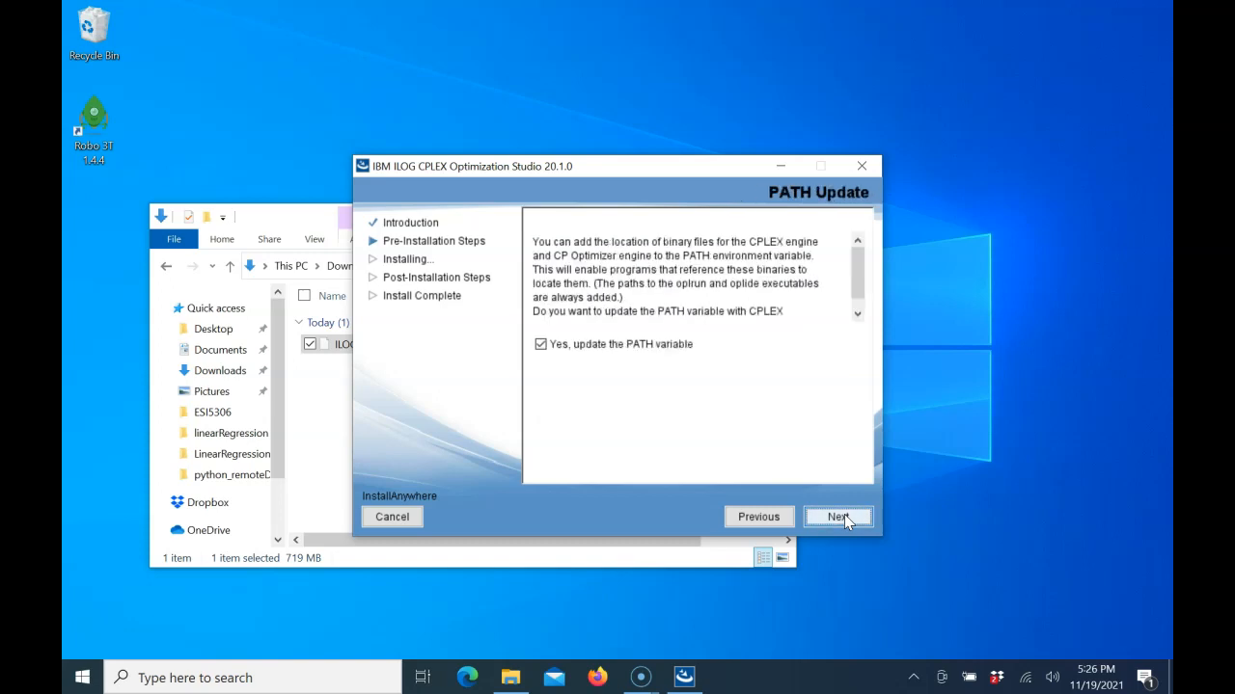
{"action": "left_click", "coordinate": [844, 517]}
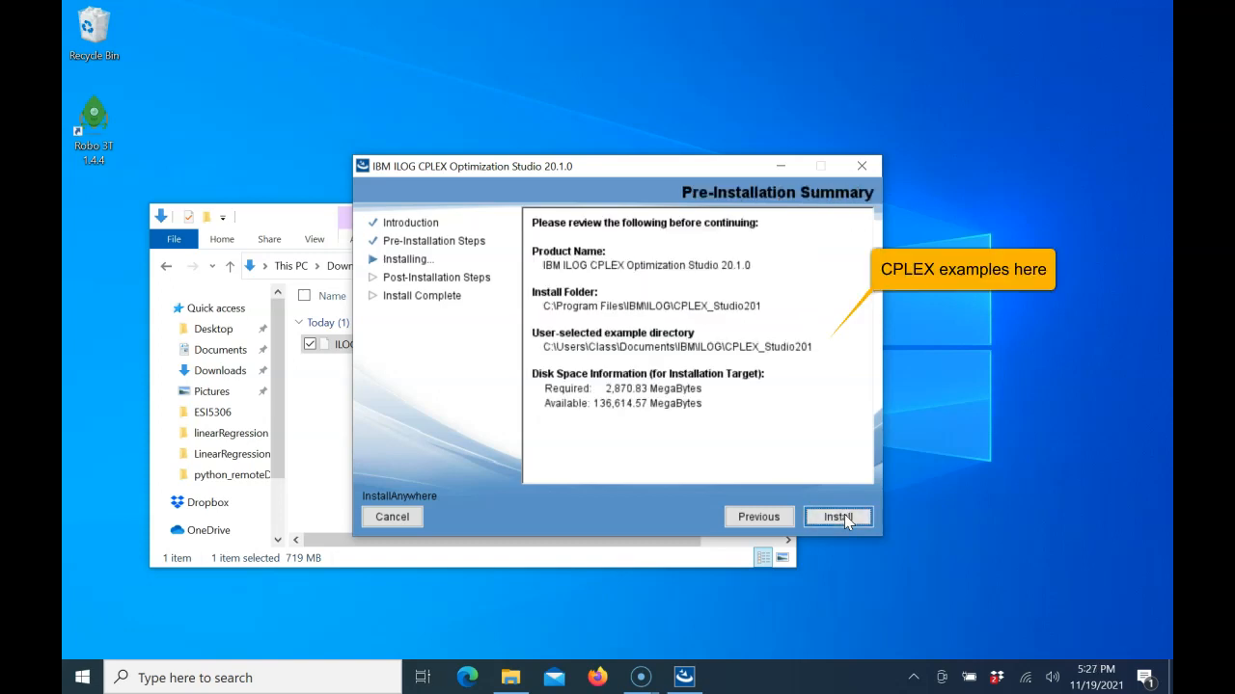
{"action": "left_click", "coordinate": [837, 517]}
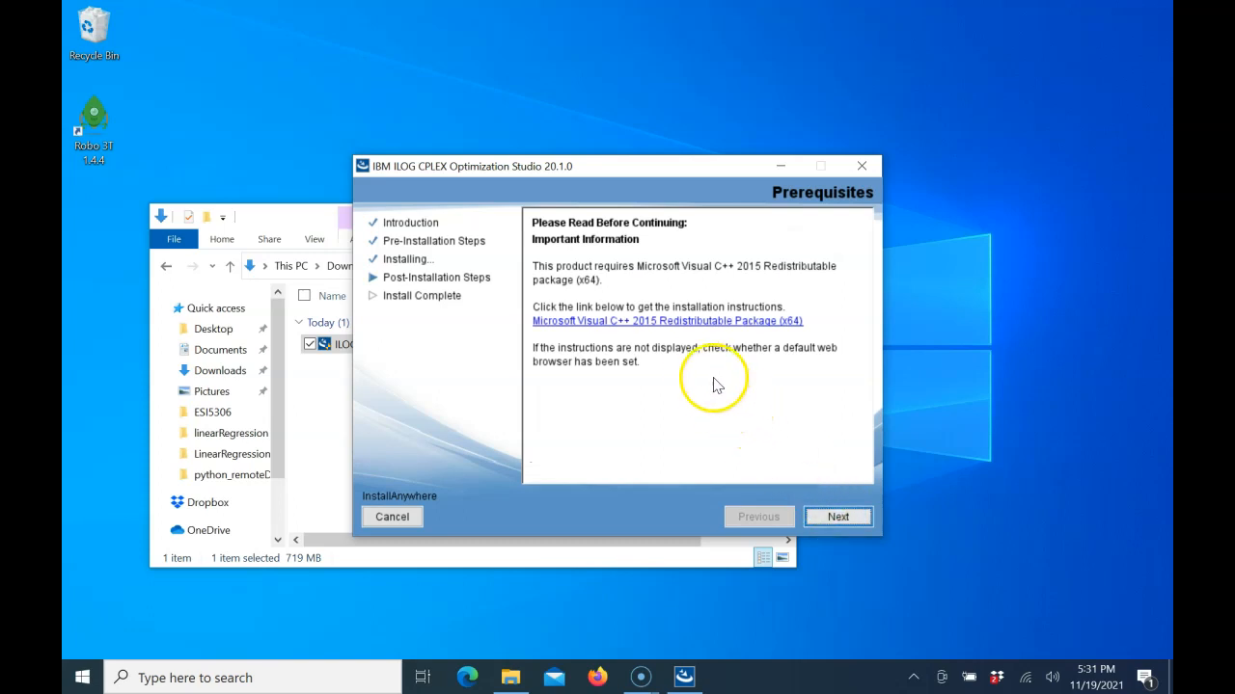
Step: Download the required Microsoft Visual C++ Redistributable (x64) from the prerequisites link and open the folder containing VC_redist.x64.exe
{"action": "left_click", "coordinate": [653, 324]}
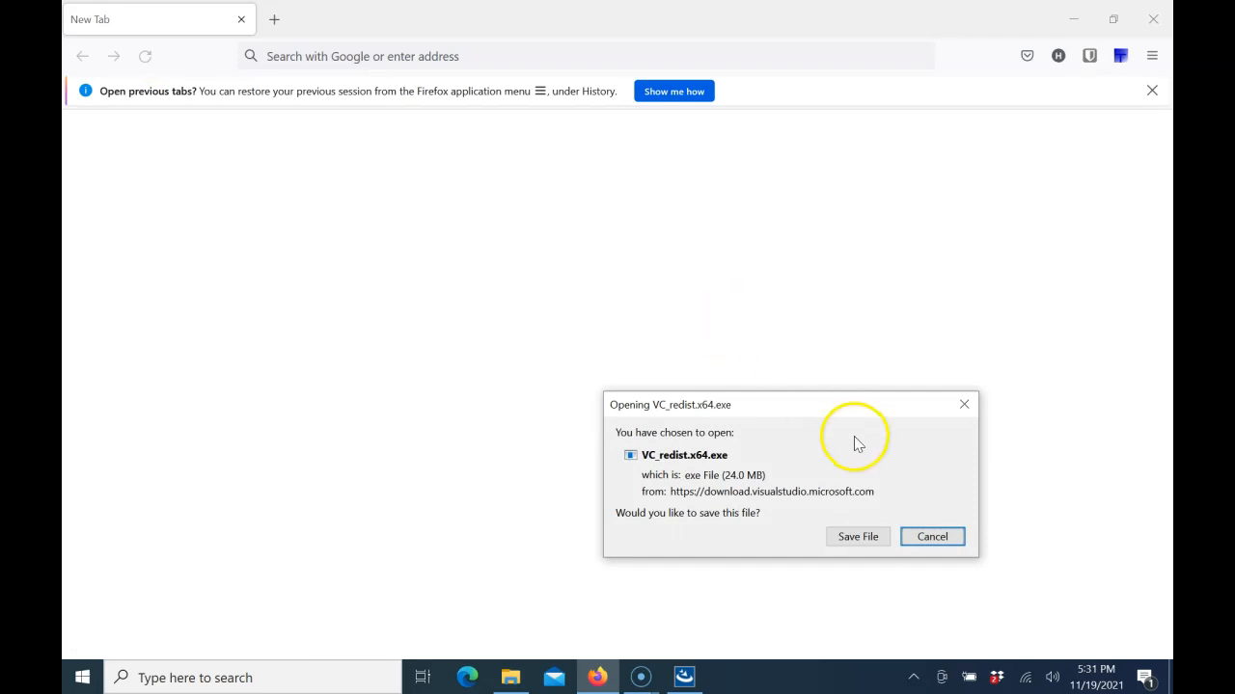
{"action": "left_click", "coordinate": [850, 542]}
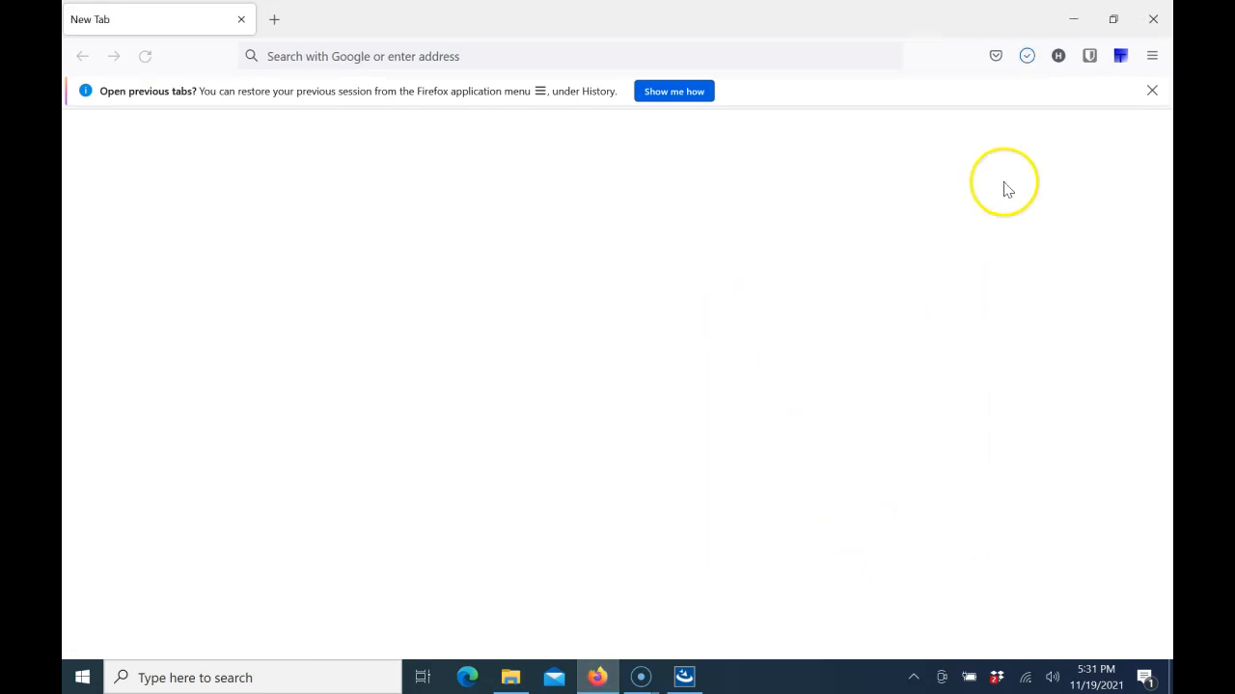
{"action": "left_click", "coordinate": [1028, 58]}
{"action": "left_click", "coordinate": [1021, 96]}
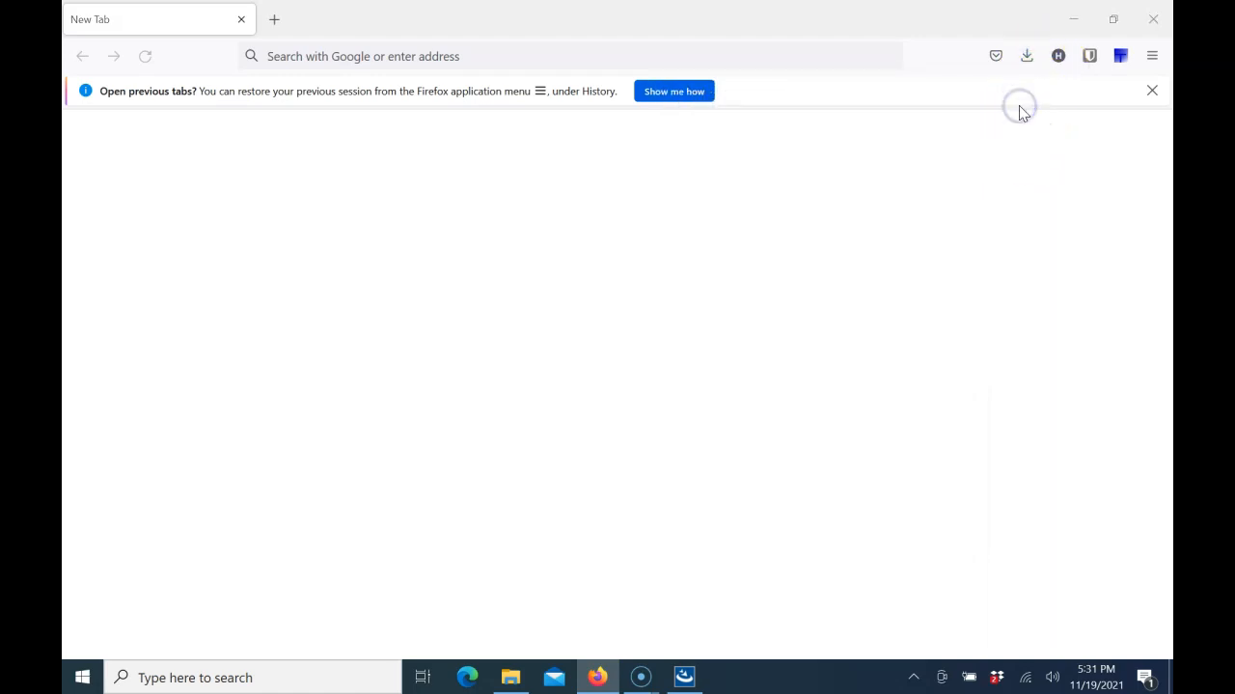
Step: Run VC_redist.x64, agree to its license terms, install it, and close the browser and the setup without restarting
{"action": "double_click", "coordinate": [402, 360]}
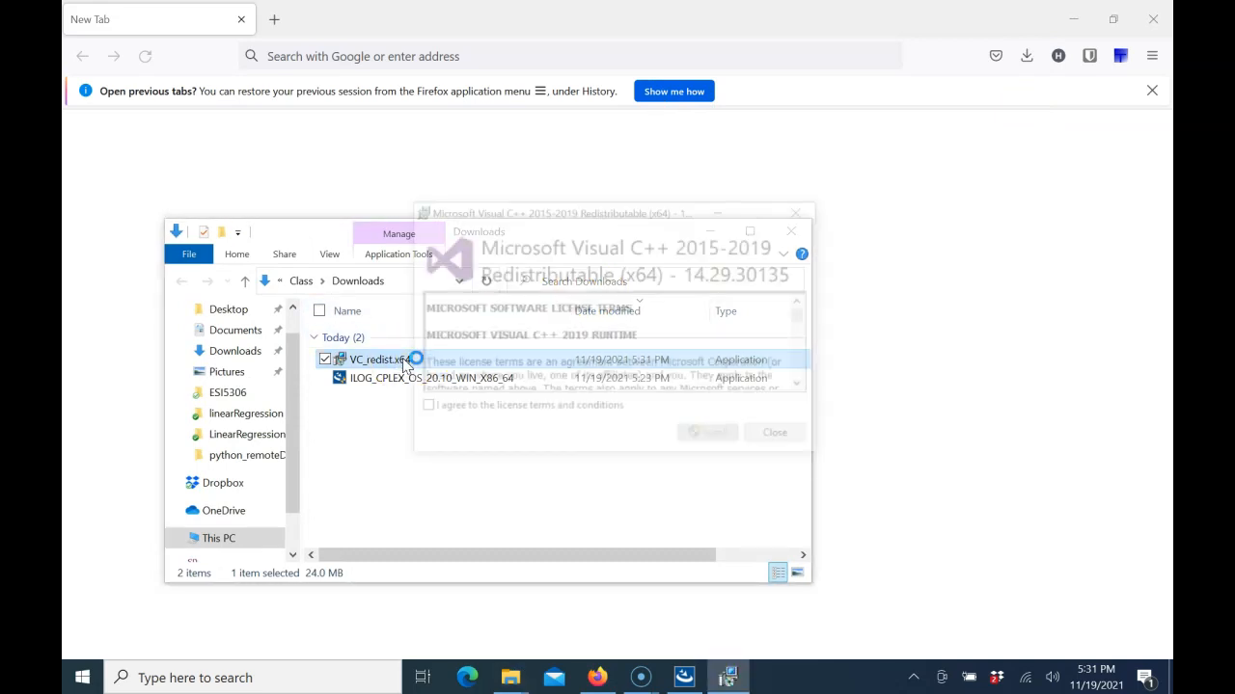
{"action": "left_click", "coordinate": [532, 411]}
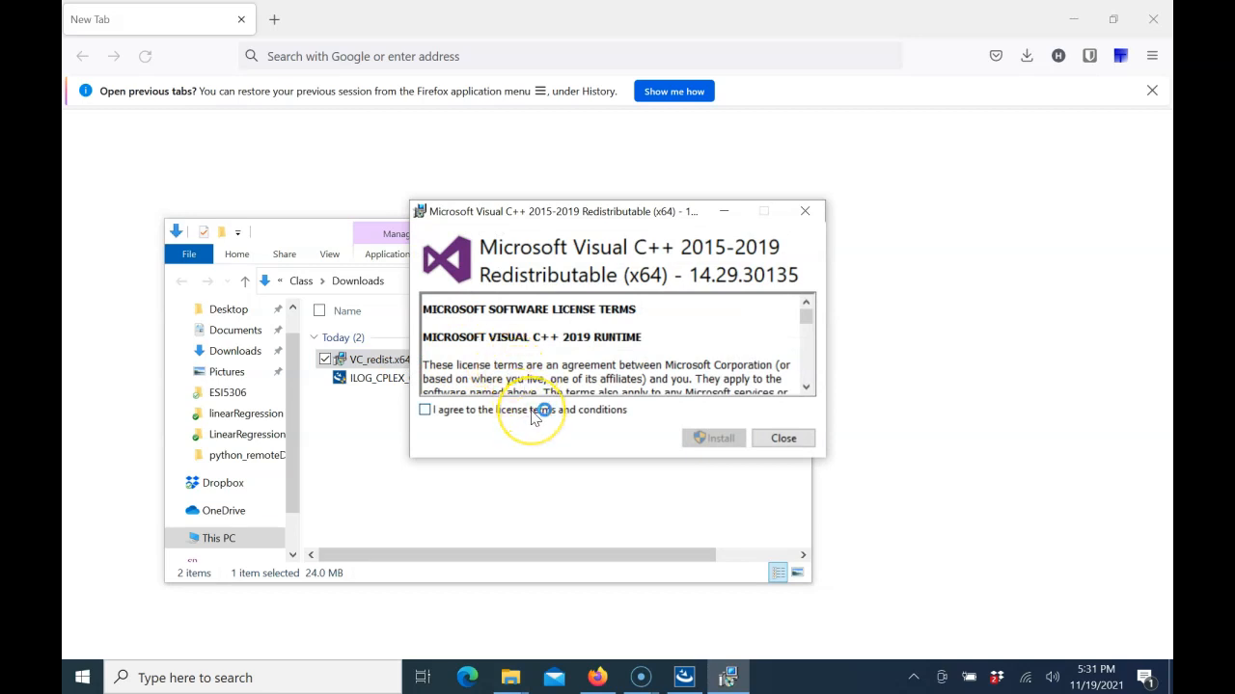
{"action": "left_click", "coordinate": [702, 440]}
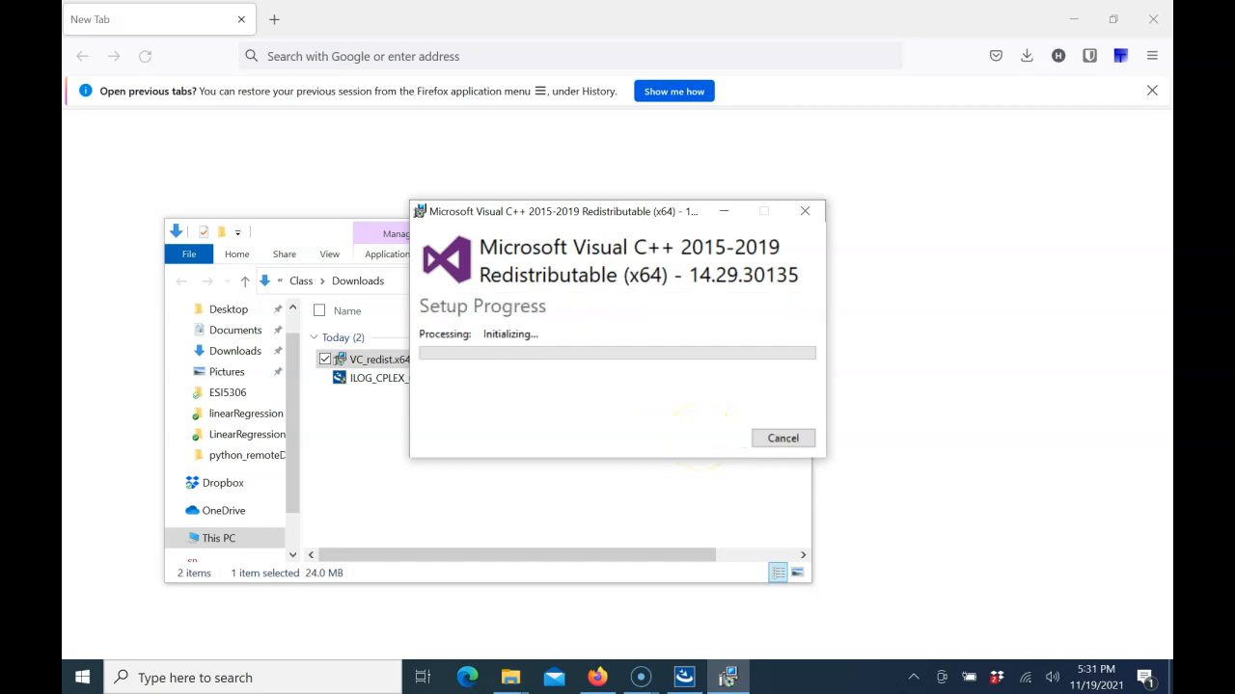
{"action": "left_click", "coordinate": [1155, 24]}
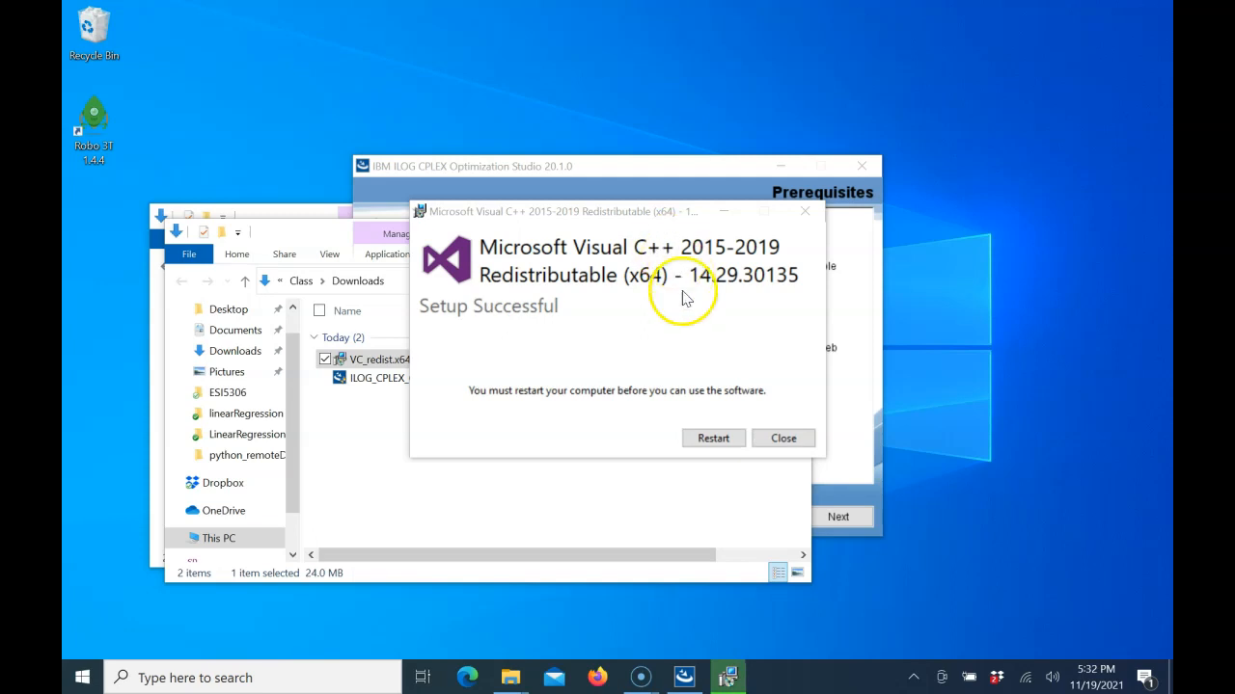
{"action": "left_click", "coordinate": [781, 439]}
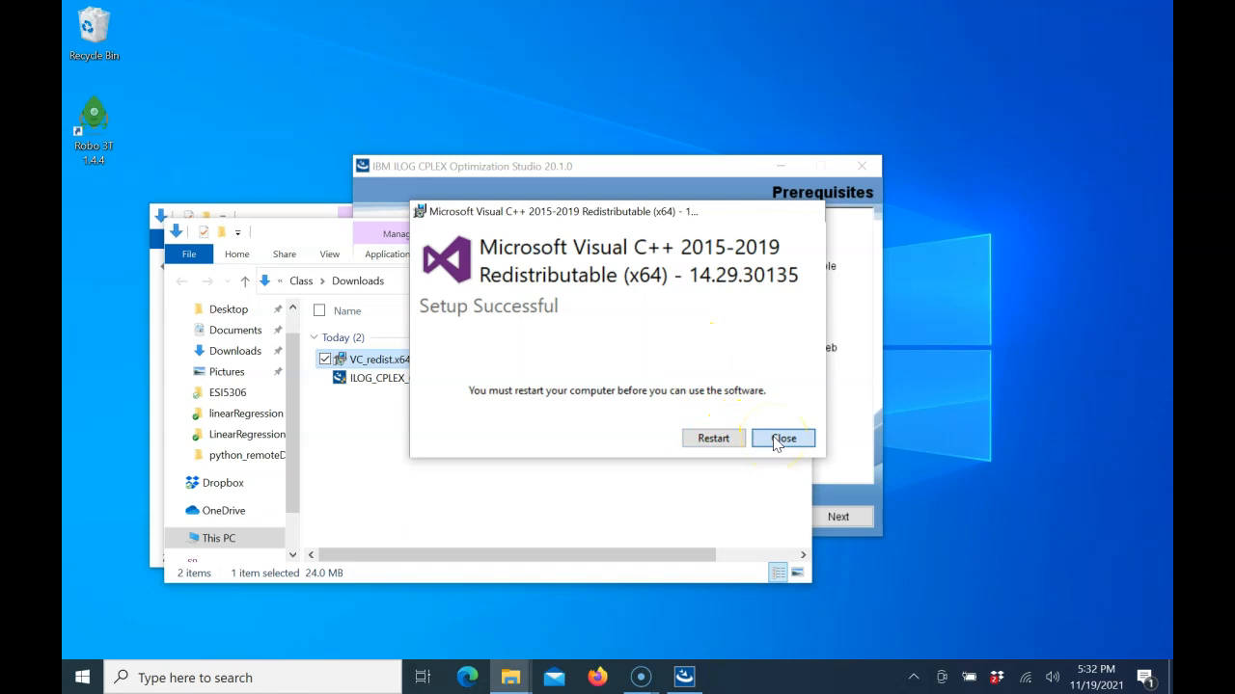
Step: Return to the CPLEX installer, continue past the prerequisites, and disable launching the Readme file and CPLEX Optimization Studio IDE
{"action": "left_click", "coordinate": [671, 184]}
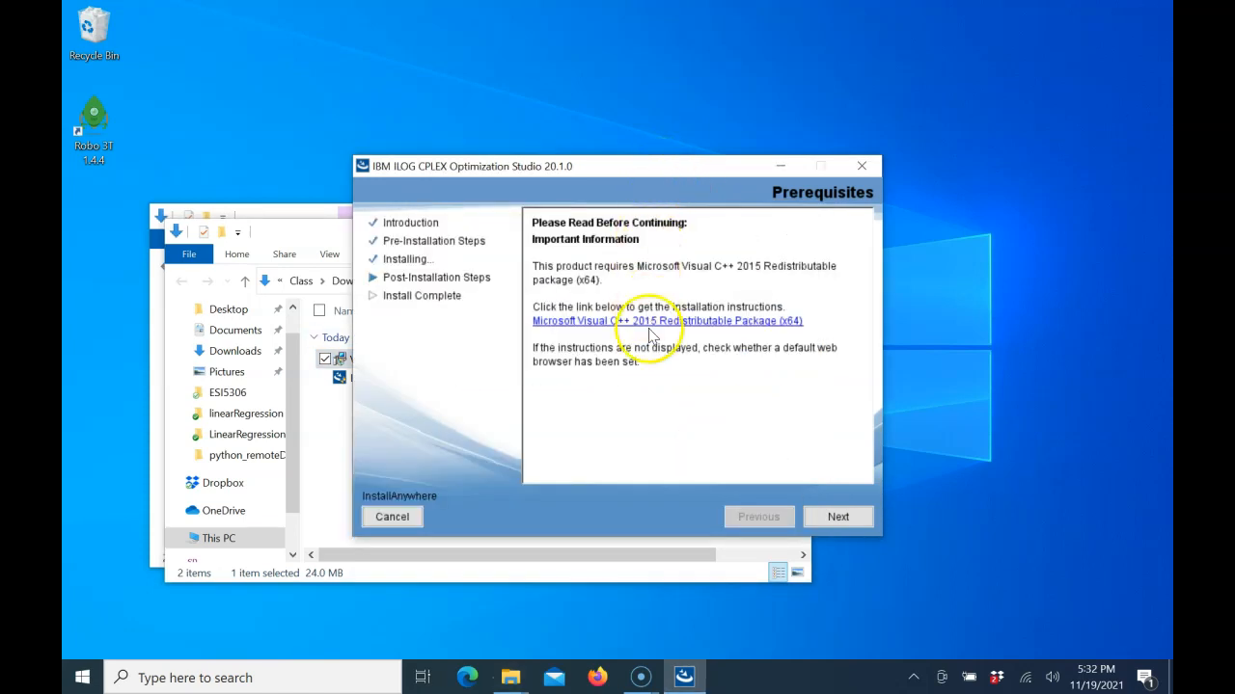
{"action": "left_click", "coordinate": [837, 517]}
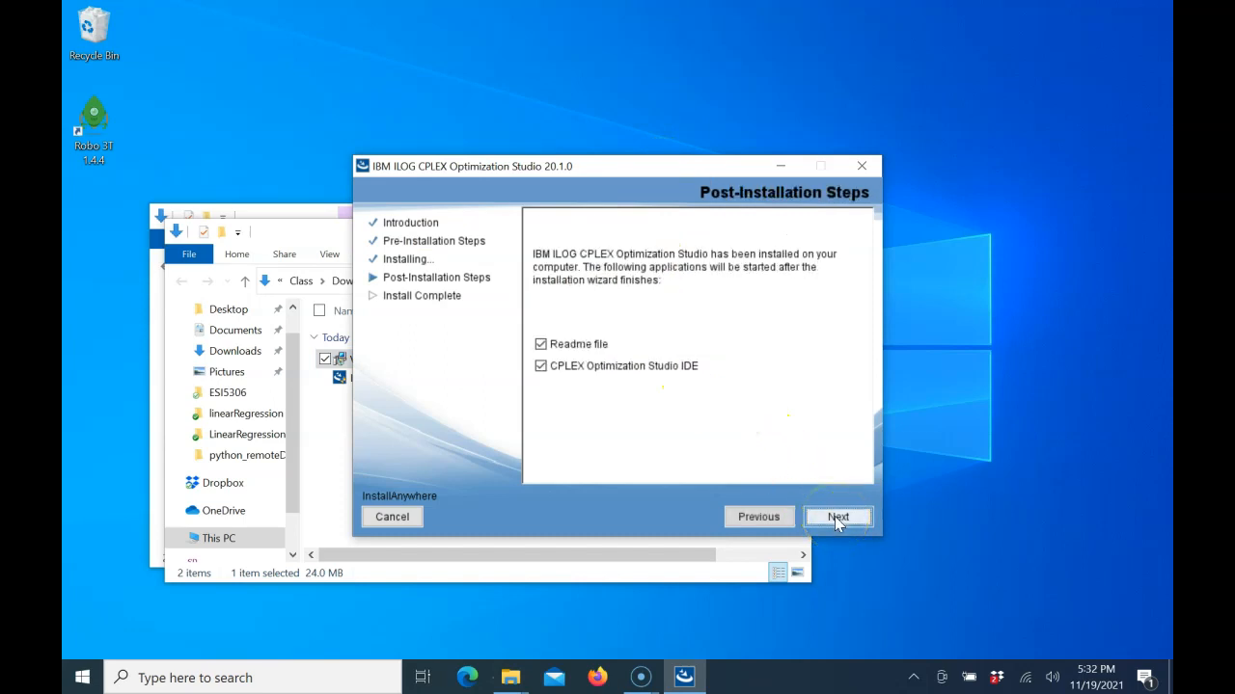
{"action": "left_click", "coordinate": [590, 373]}
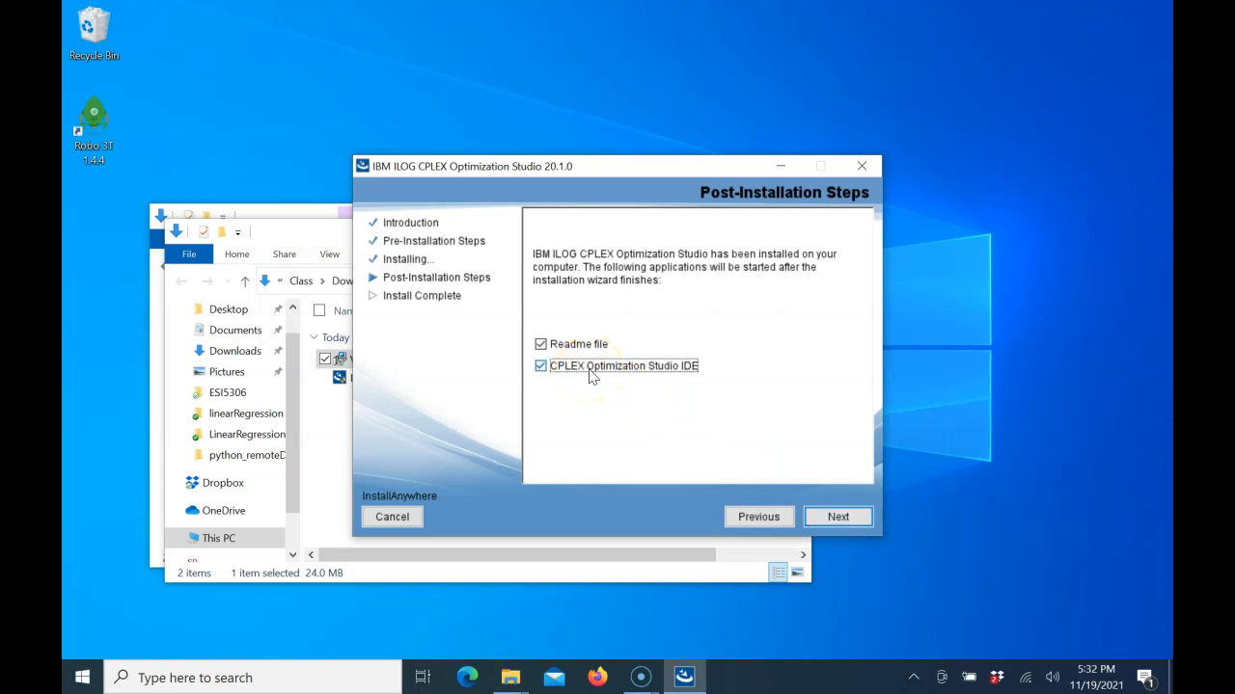
{"action": "left_click", "coordinate": [577, 346]}
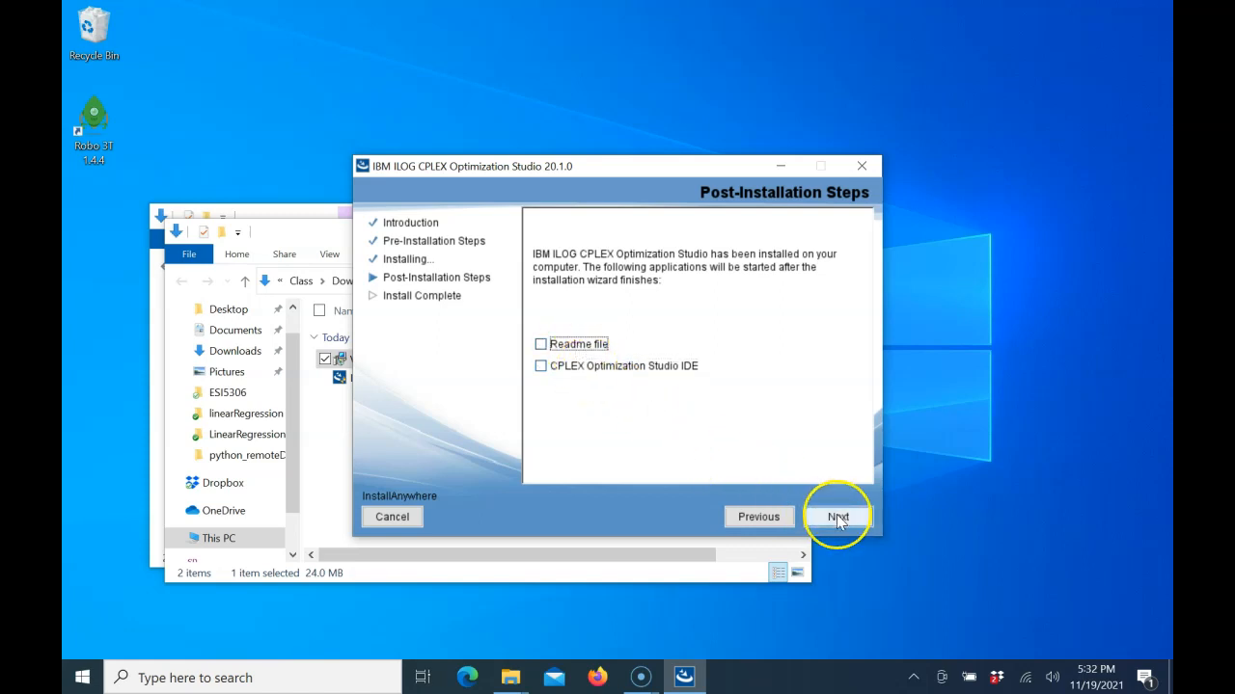
{"action": "left_click", "coordinate": [837, 517]}
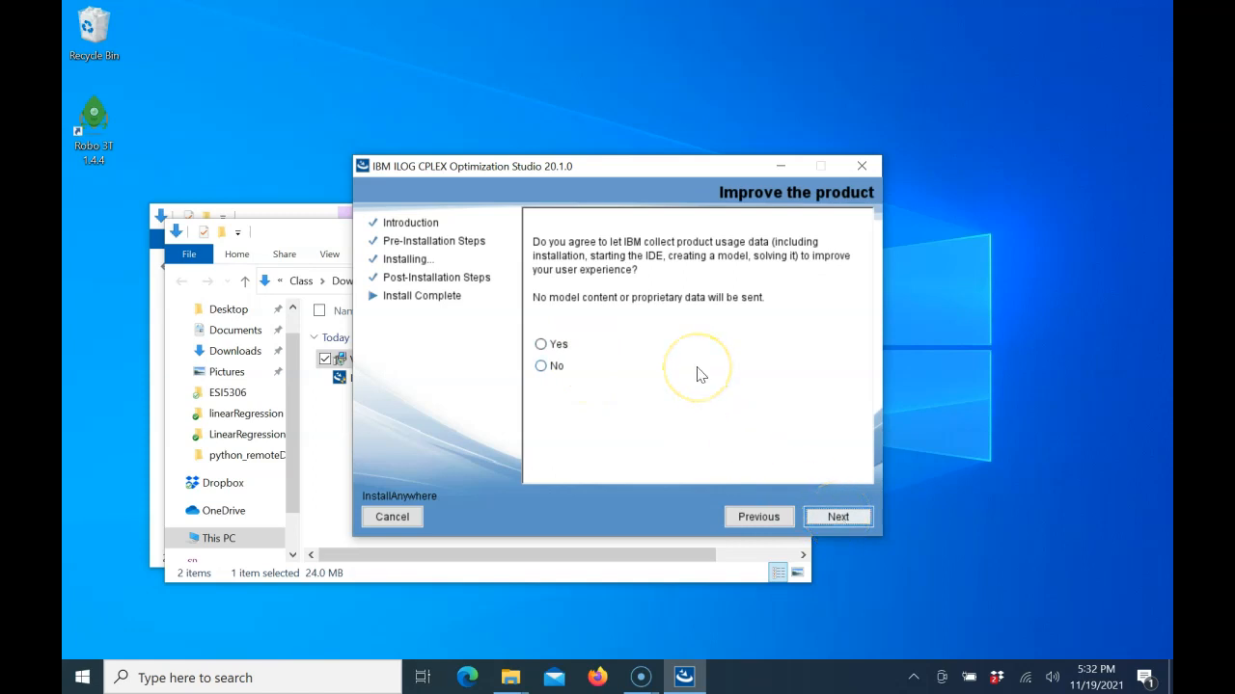
Step: Agree to let IBM collect product usage data and continue the installation
{"action": "left_click", "coordinate": [542, 345]}
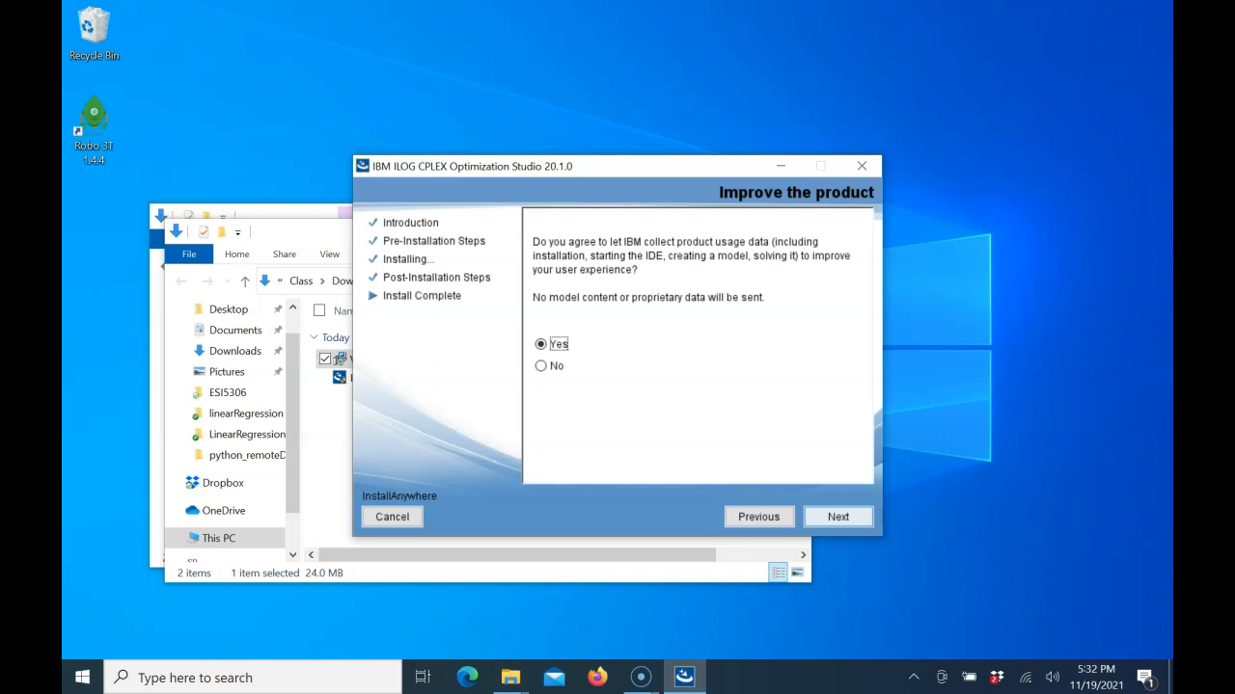
{"action": "left_click", "coordinate": [838, 517]}
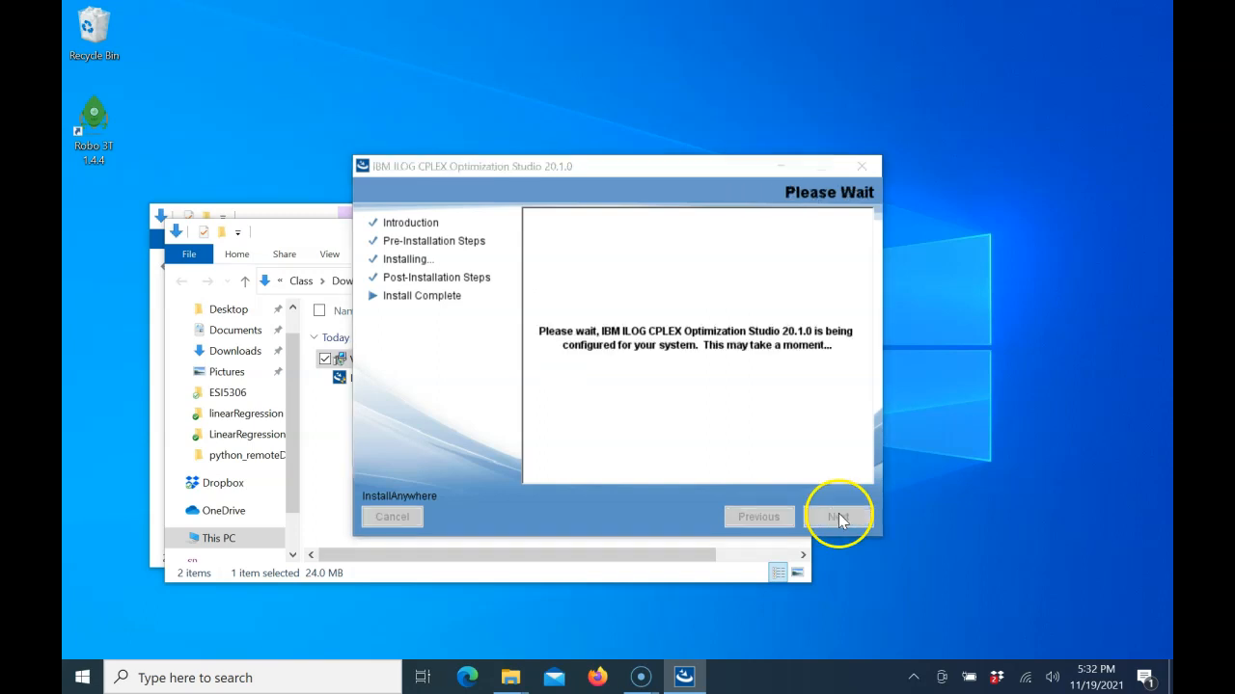
{"action": "left_click", "coordinate": [755, 427]}
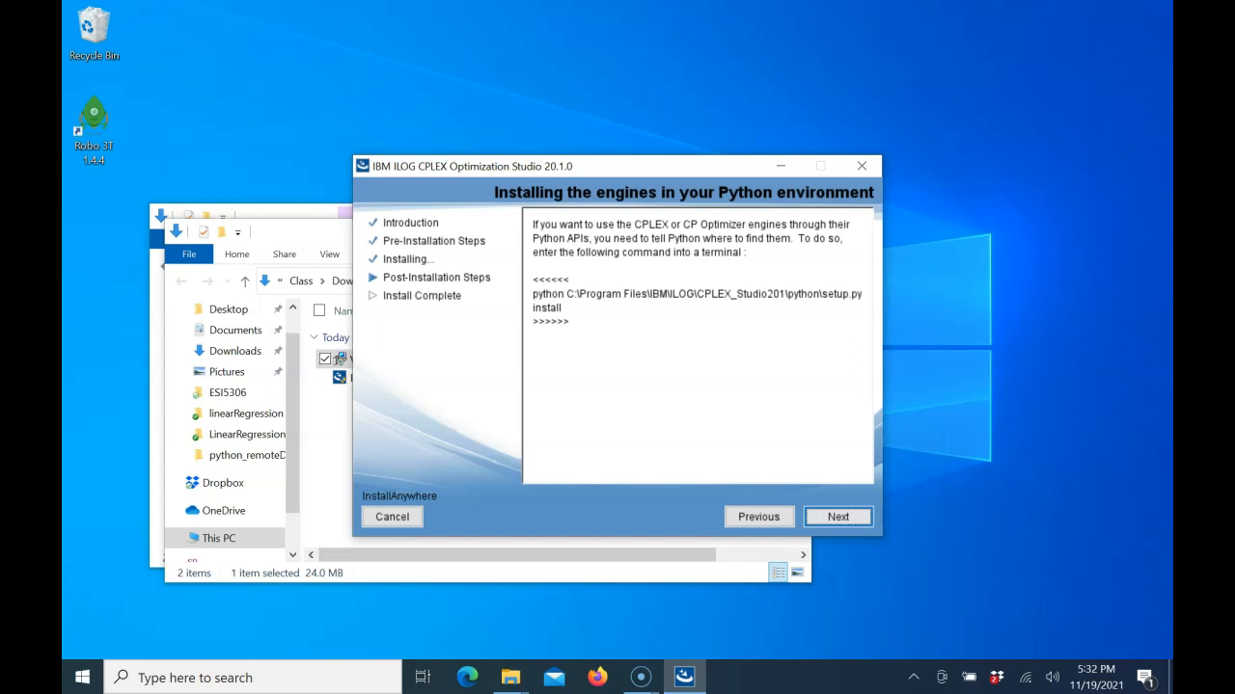
{"action": "left_click", "coordinate": [755, 423]}
Step: Copy the Python setup.py install command from the installer and paste it into a new Notepad document
{"action": "left_click_drag", "start_coordinate": [569, 318], "coordinate": [532, 297]}
{"action": "key", "text": "ctrl+c"}
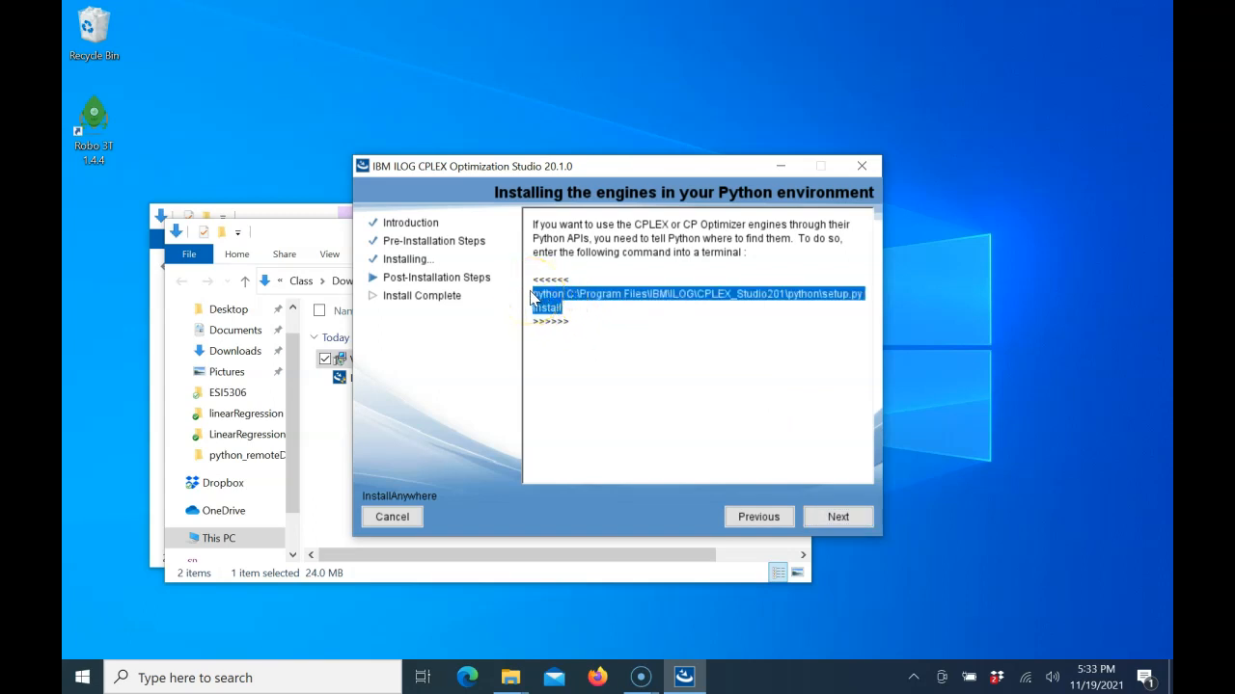
{"action": "left_click", "coordinate": [93, 680]}
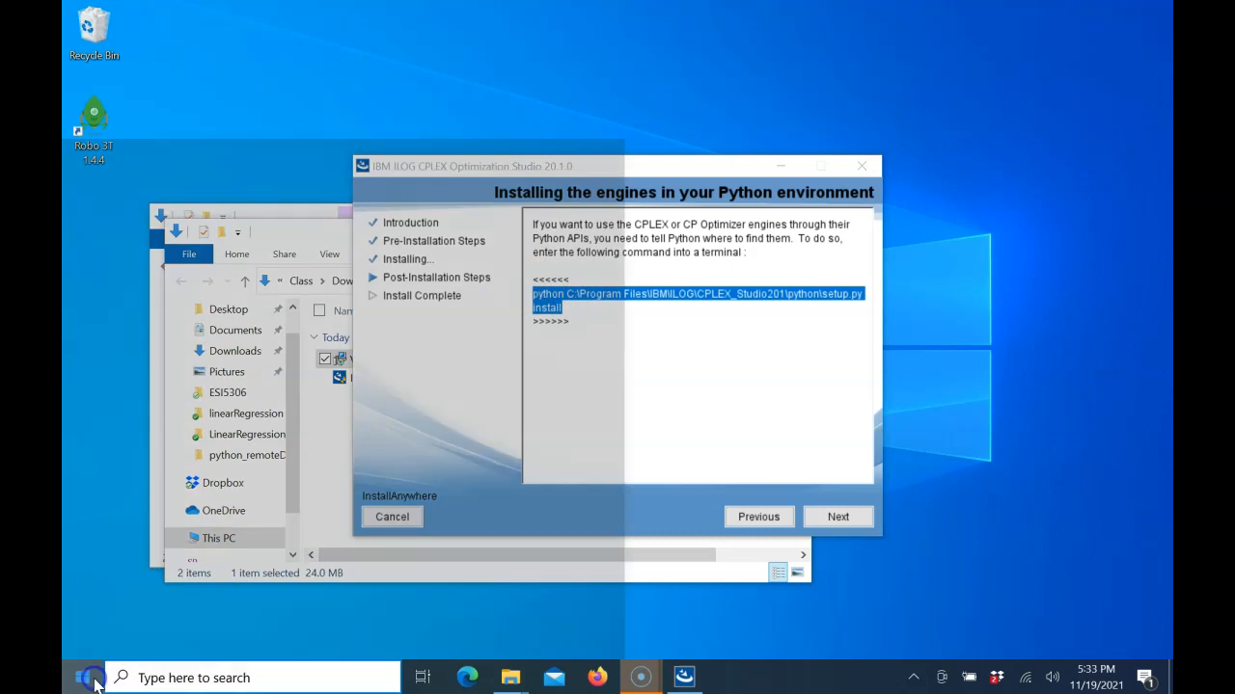
{"action": "type", "text": "note"}
{"action": "left_click", "coordinate": [212, 83]}
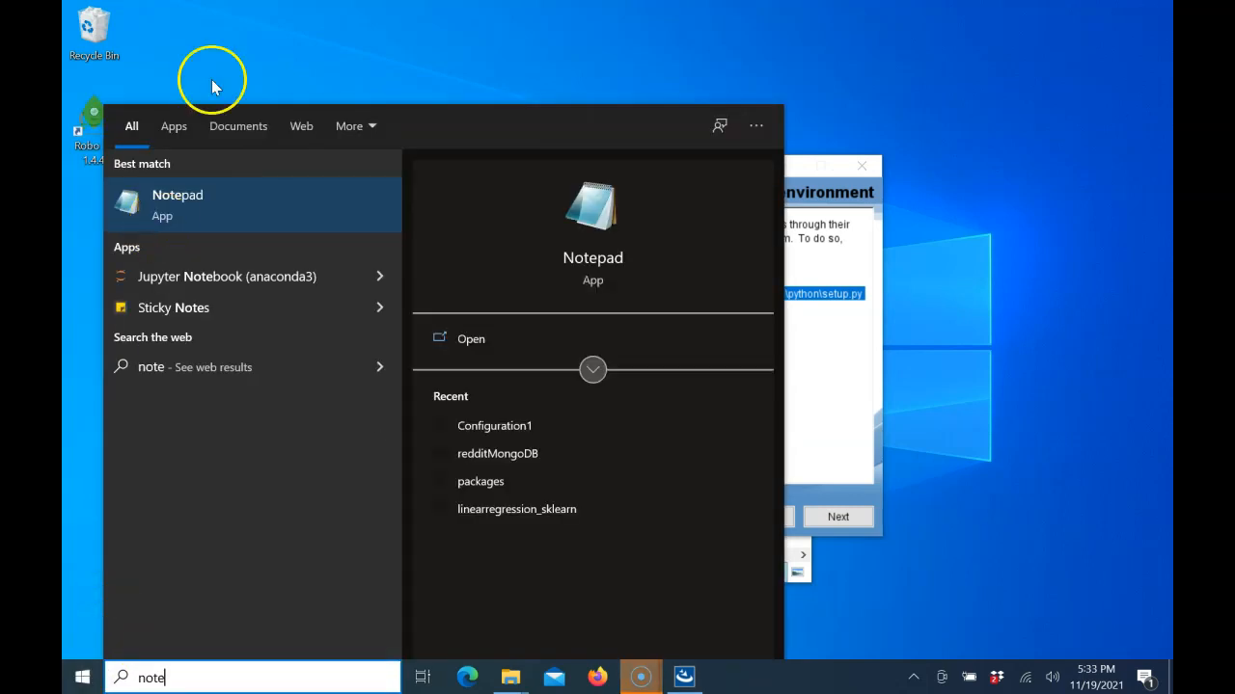
{"action": "left_click", "coordinate": [213, 204]}
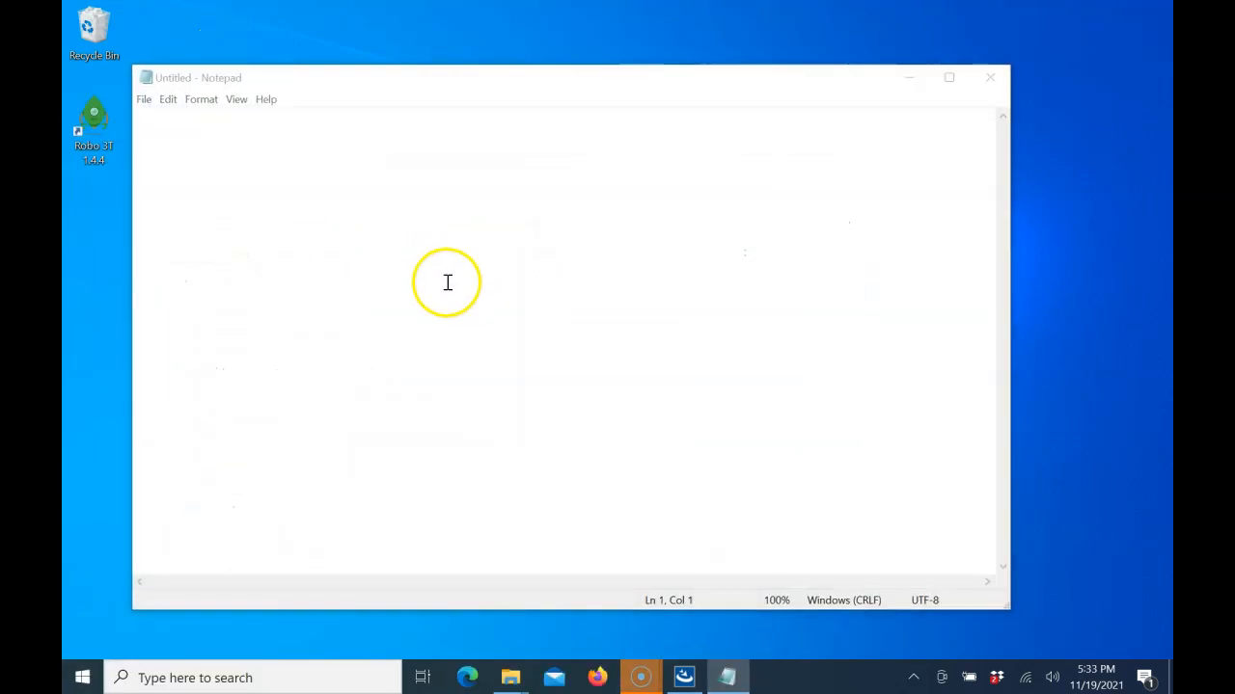
{"action": "key", "text": "ctrl+v"}
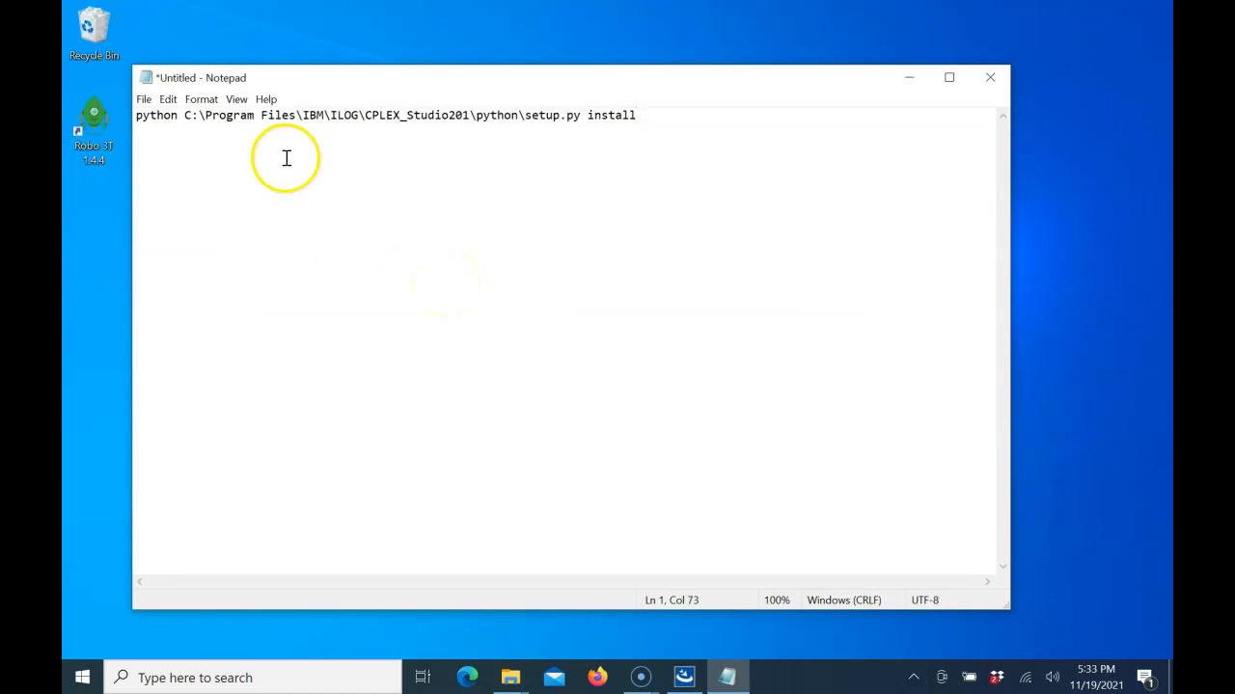
Step: Save the note as pythoncplex.txt, trying the Desktop first and accepting the Documents folder instead
{"action": "left_click", "coordinate": [143, 100]}
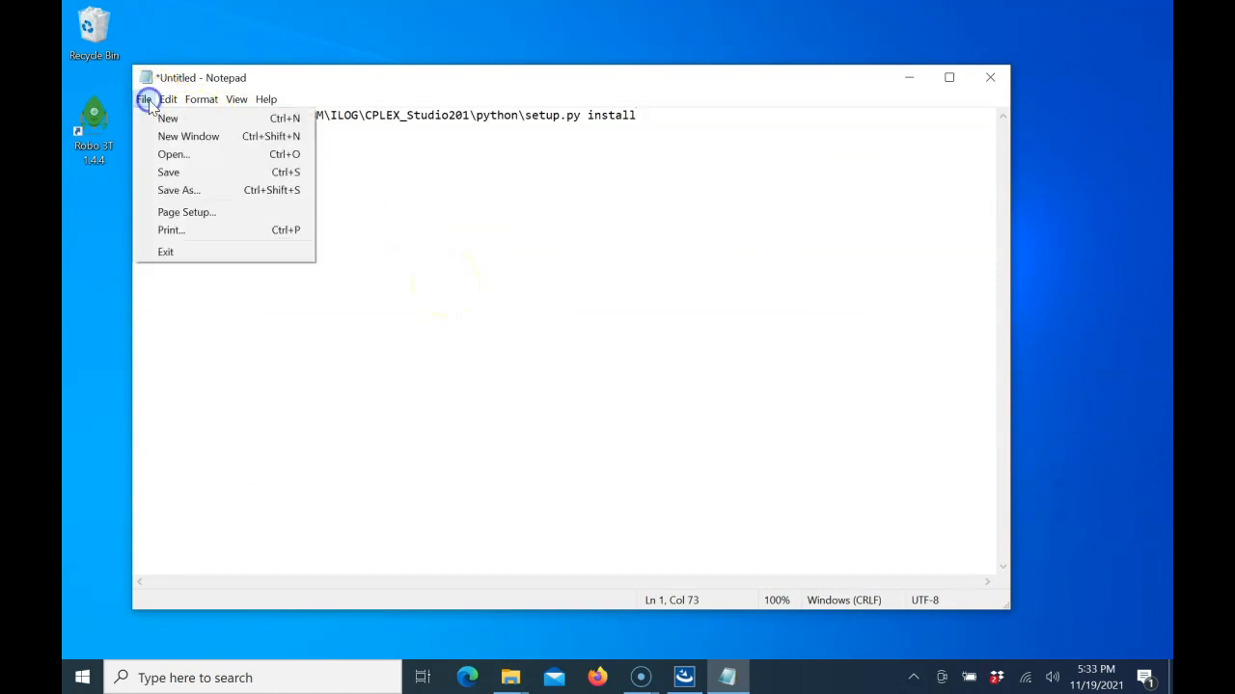
{"action": "left_click", "coordinate": [182, 177]}
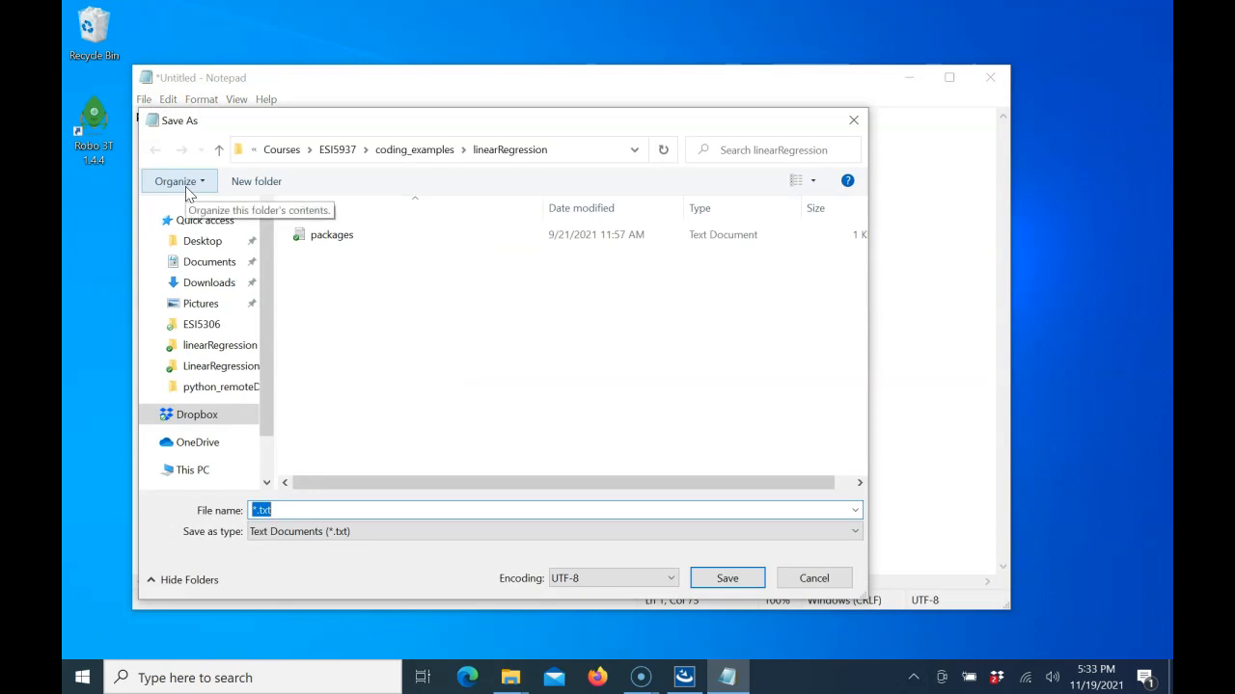
{"action": "type", "text": "python"}
{"action": "left_click", "coordinate": [177, 241]}
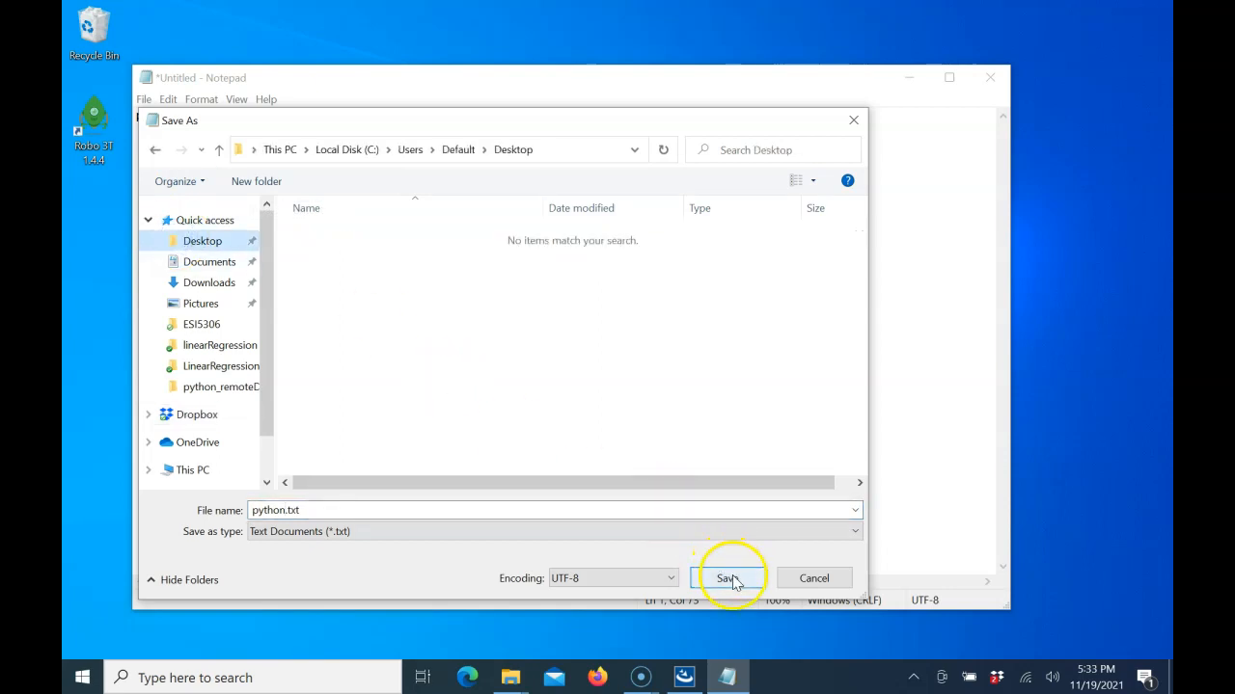
{"action": "double_click", "coordinate": [414, 518]}
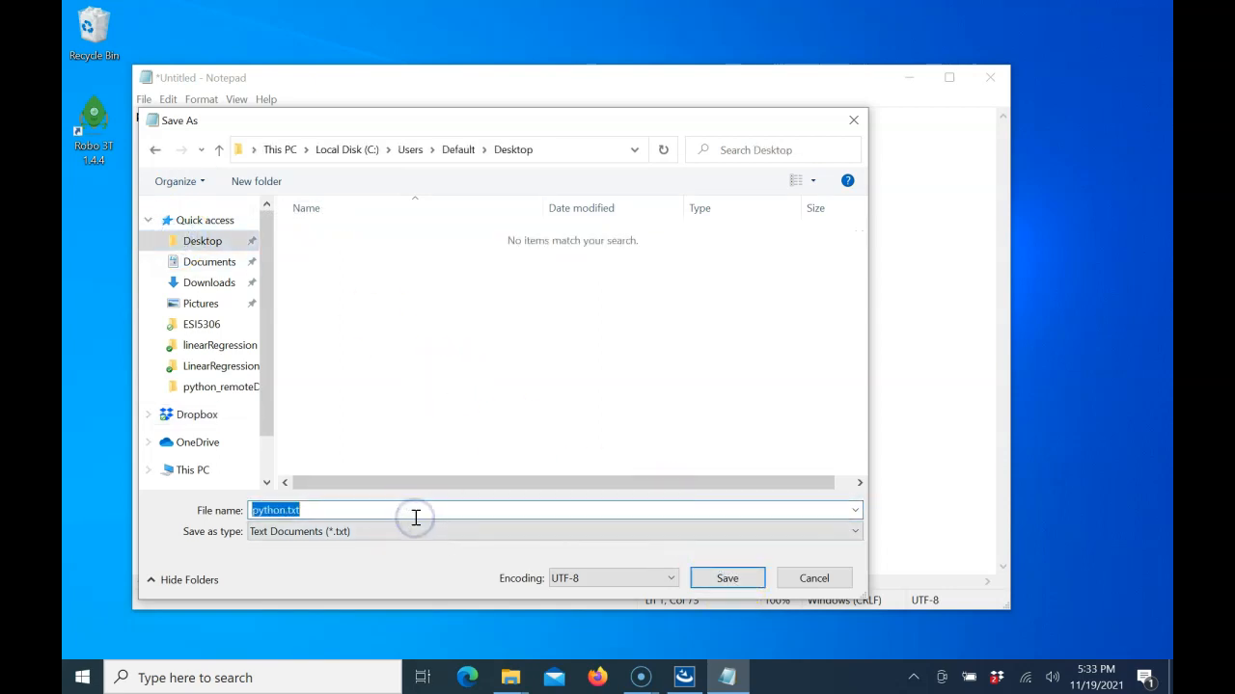
{"action": "key", "text": "Home"}
{"action": "type", "text": "cple"}
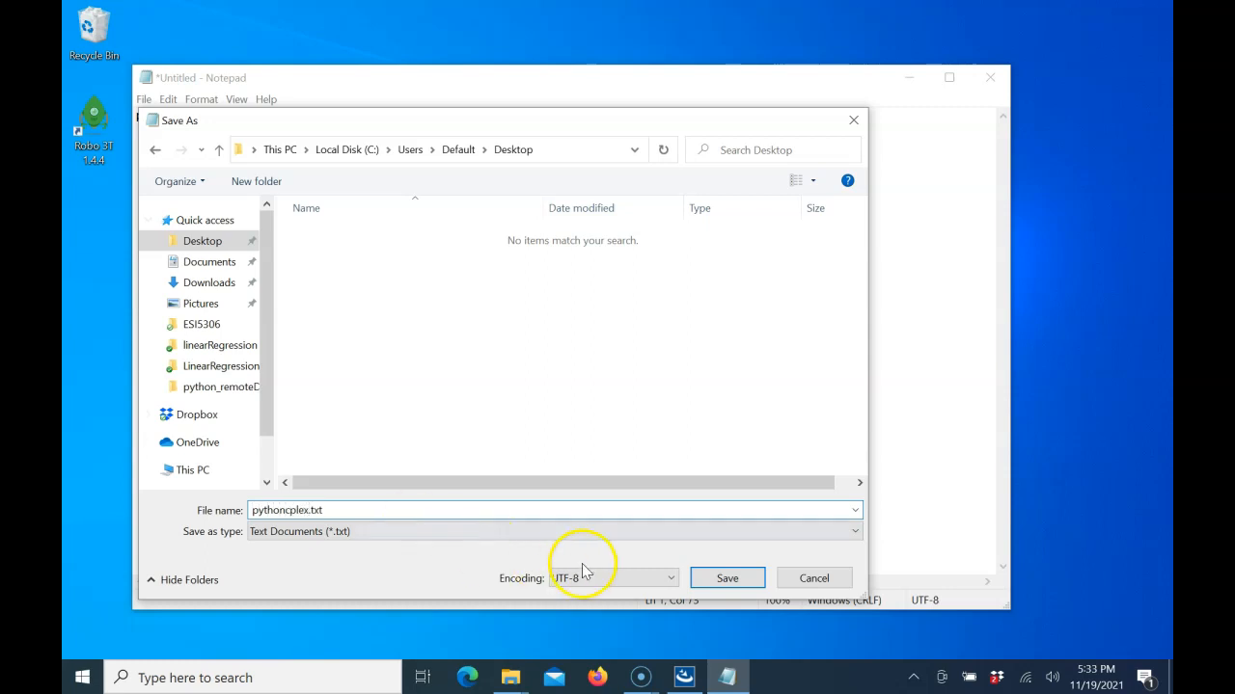
{"action": "left_click", "coordinate": [727, 578]}
{"action": "left_click", "coordinate": [669, 370]}
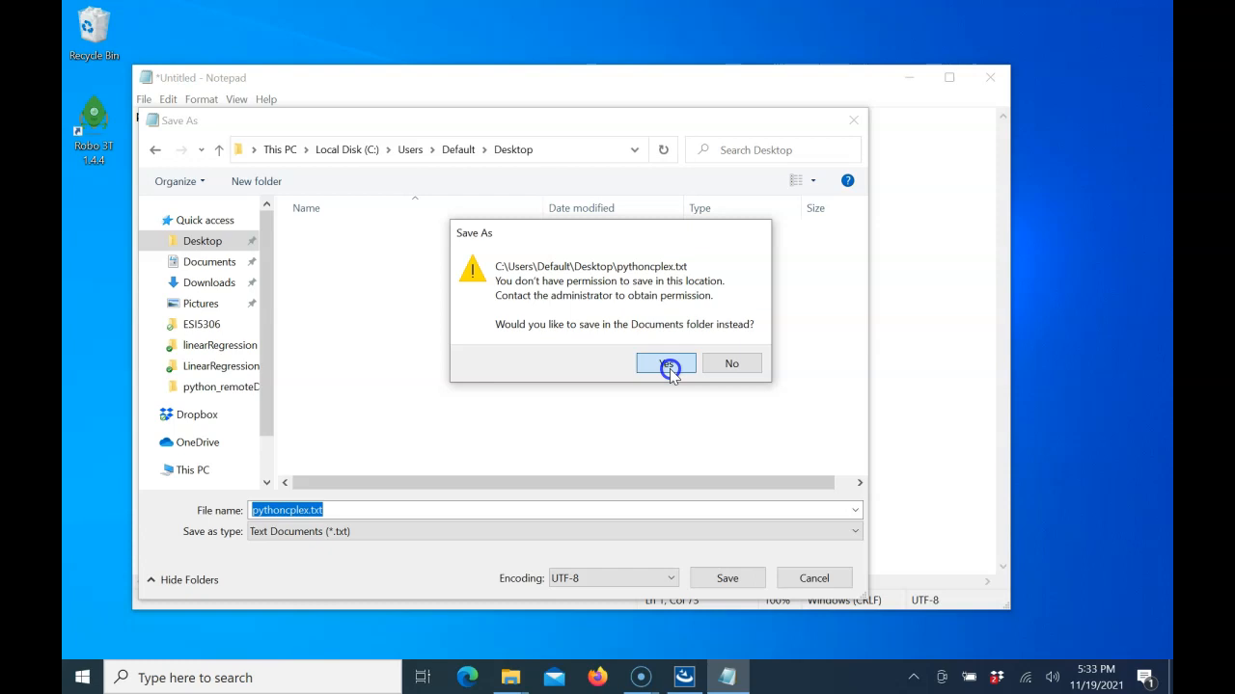
Step: Decline saving in the Documents folder, save pythoncplex.txt to the Desktop under This PC, and close the note
{"action": "left_click", "coordinate": [723, 367]}
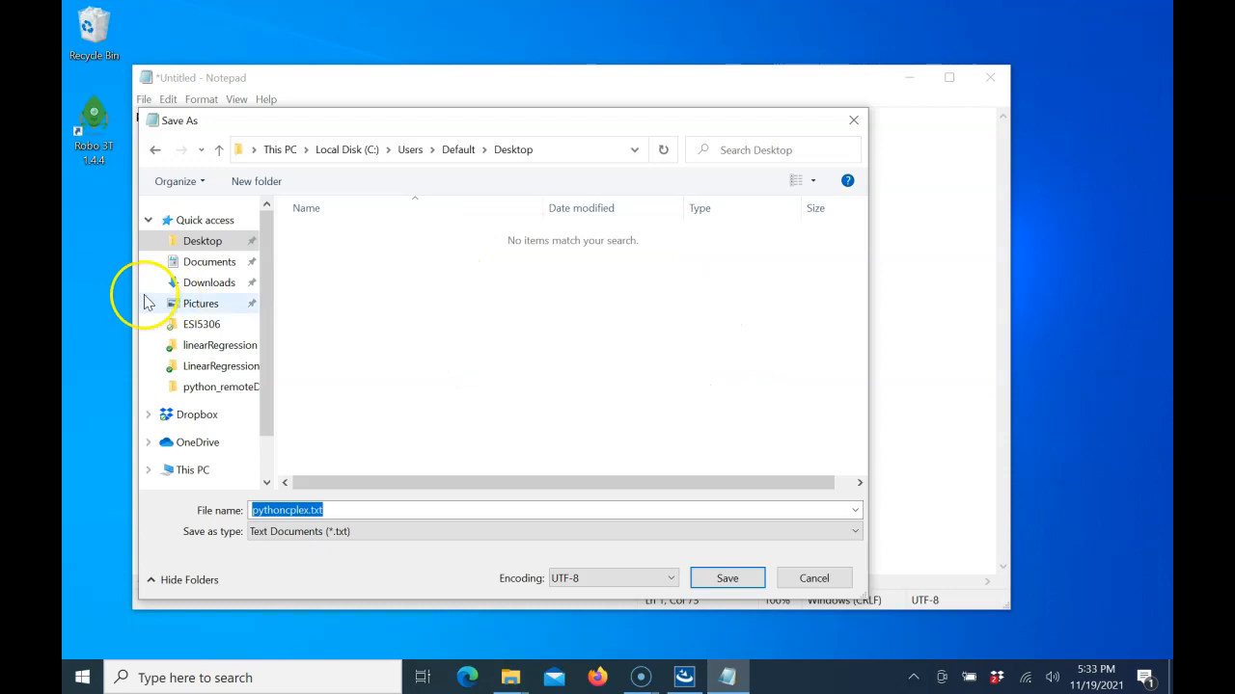
{"action": "left_click", "coordinate": [193, 470]}
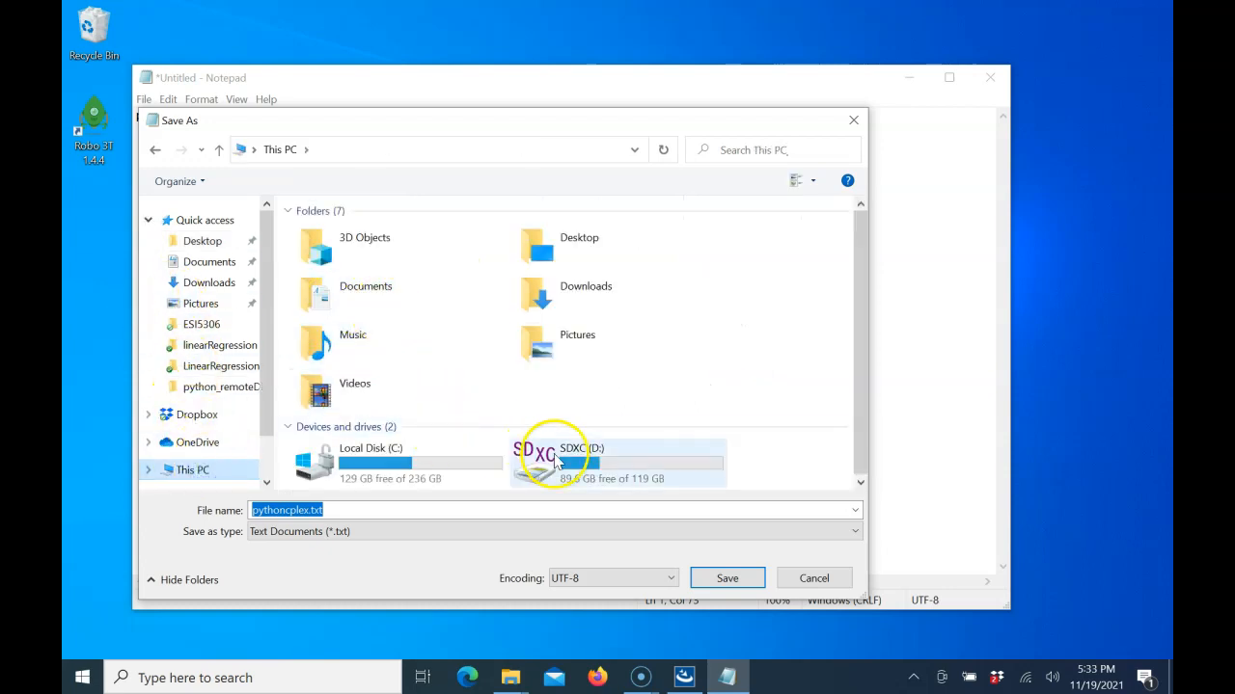
{"action": "double_click", "coordinate": [537, 242]}
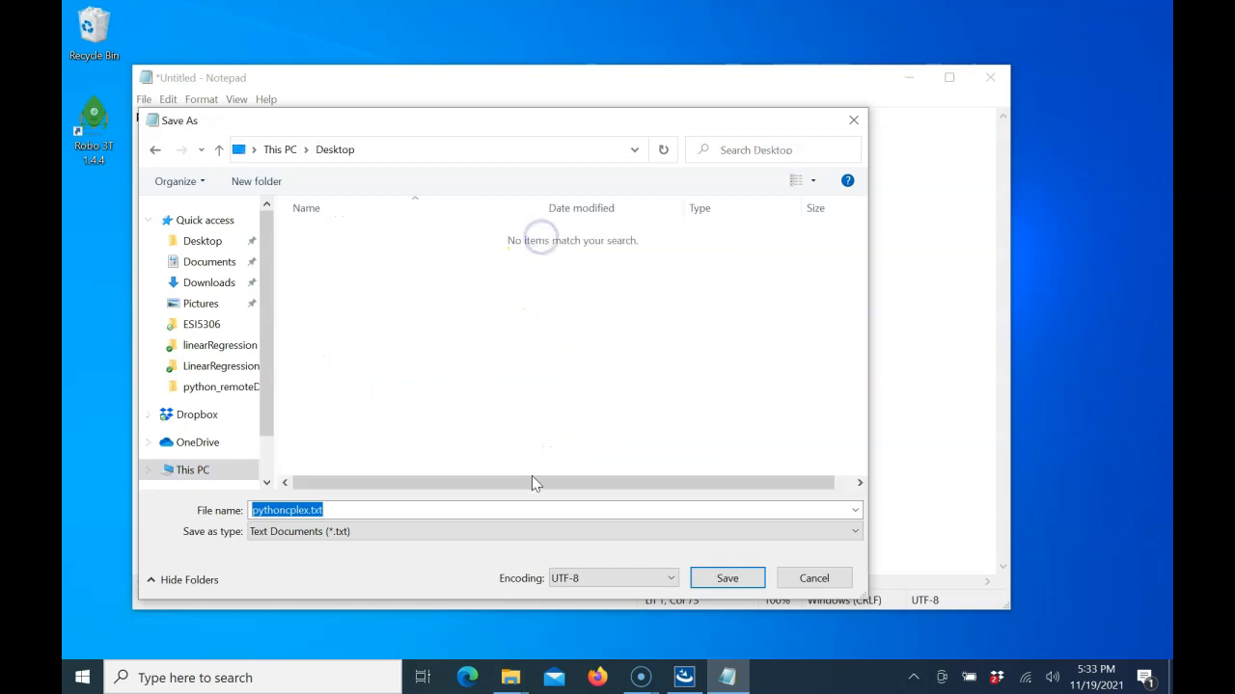
{"action": "left_click", "coordinate": [724, 576]}
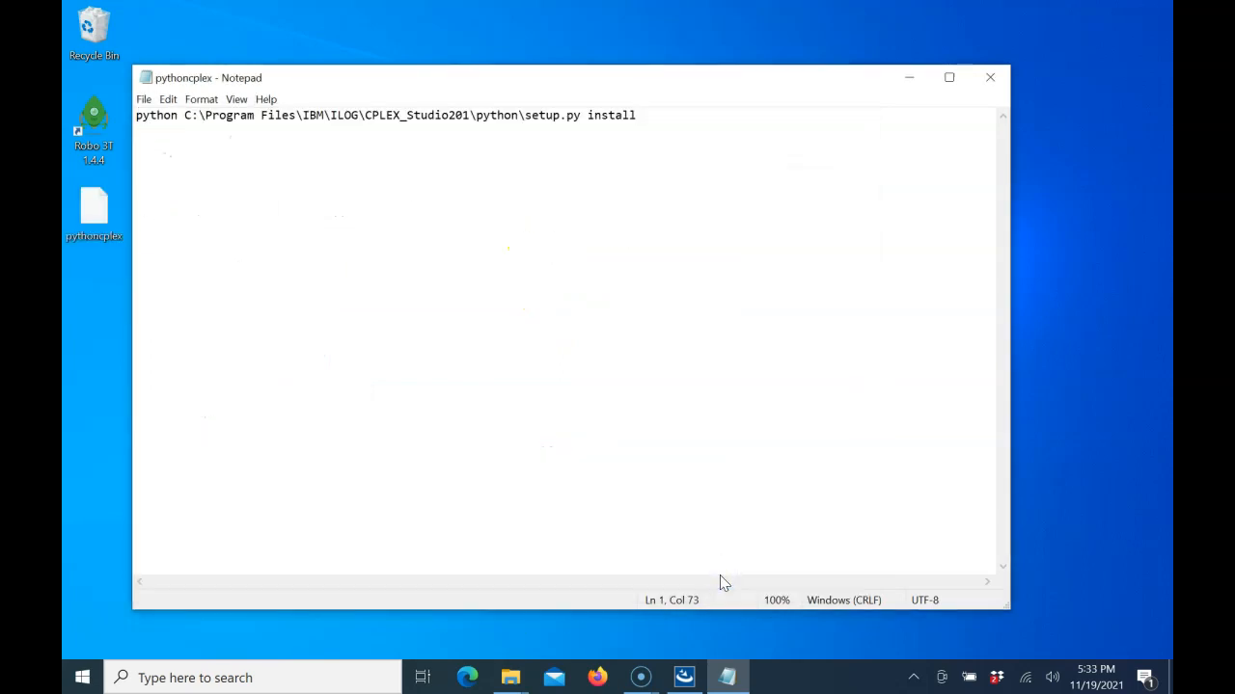
{"action": "left_click", "coordinate": [992, 81]}
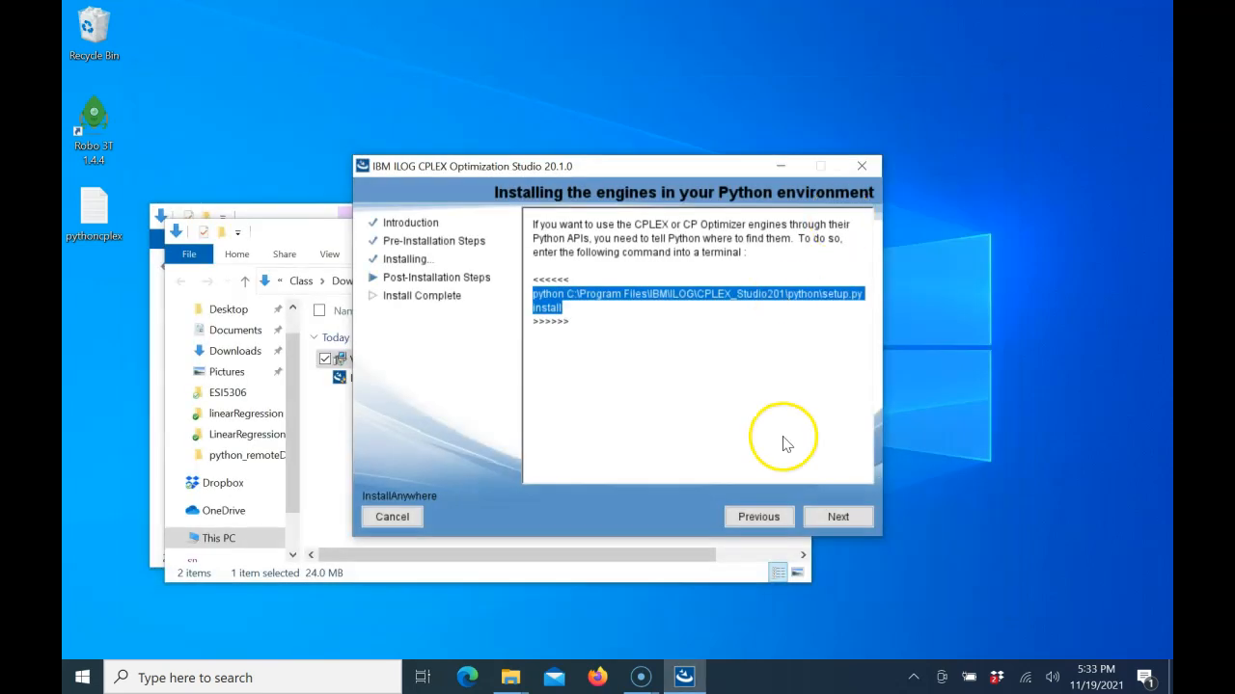
Step: Continue past the Python engine instructions, finish the CPLEX installer, and close both Downloads folder windows
{"action": "left_click", "coordinate": [830, 518]}
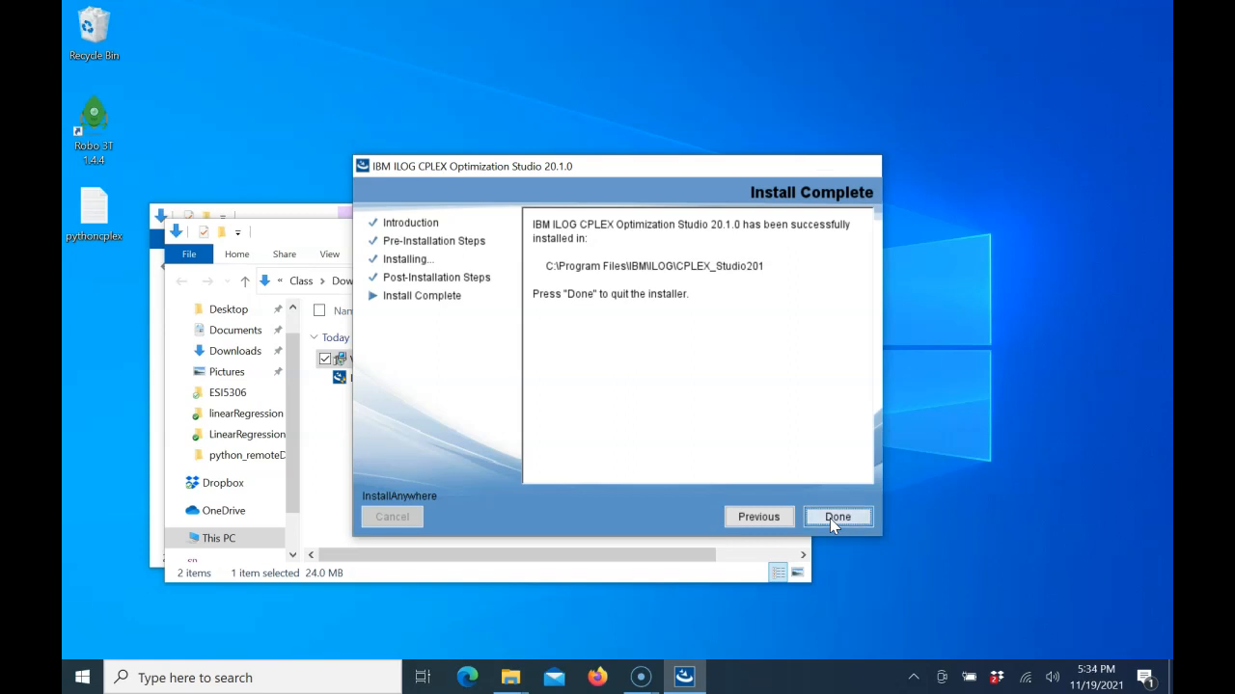
{"action": "left_click", "coordinate": [836, 517]}
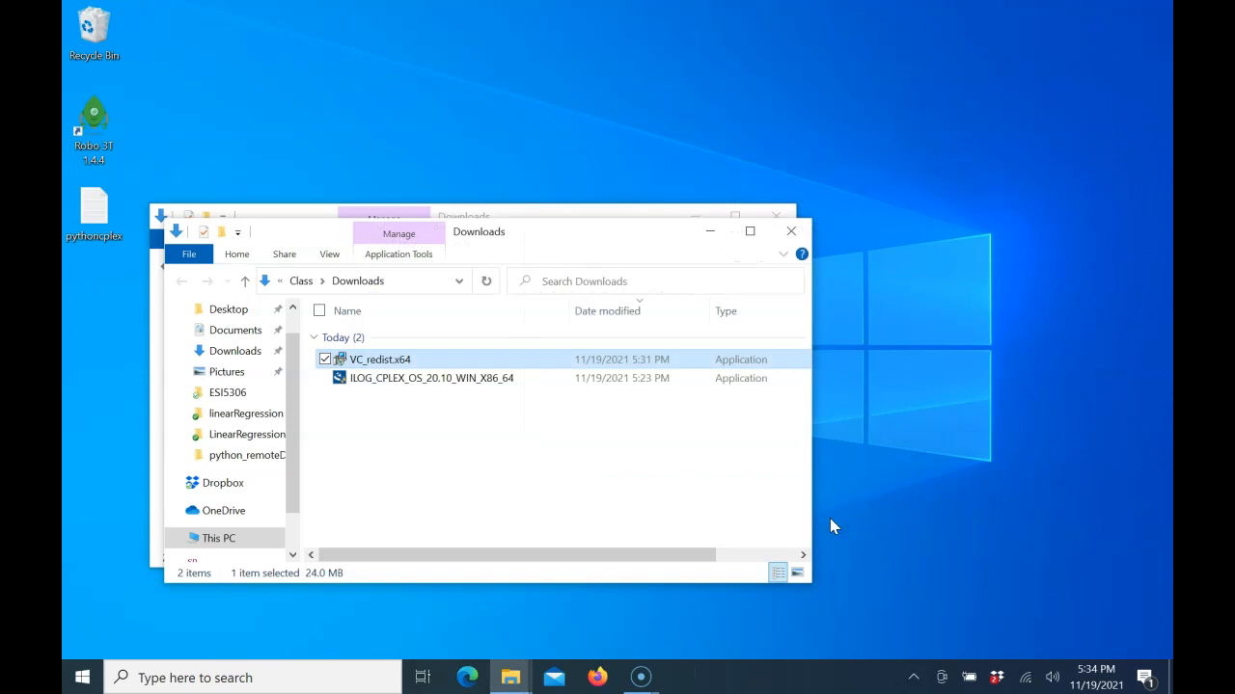
{"action": "left_click", "coordinate": [778, 485]}
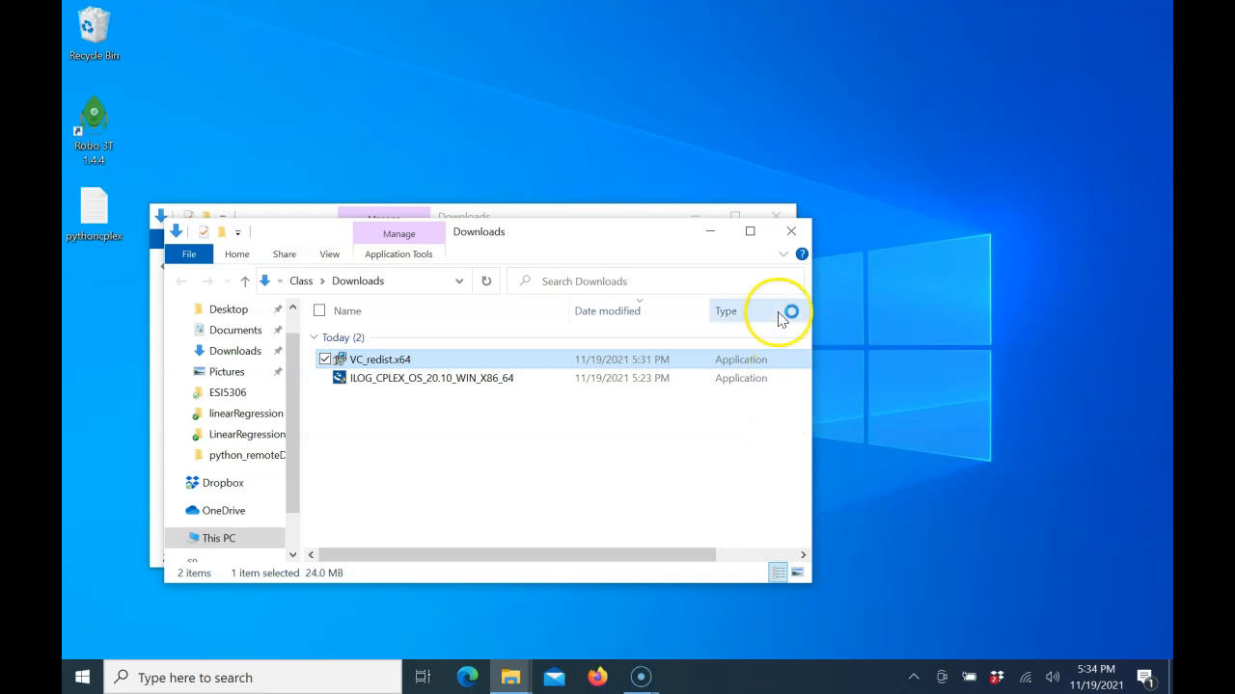
{"action": "left_click", "coordinate": [791, 230]}
{"action": "left_click", "coordinate": [778, 216]}
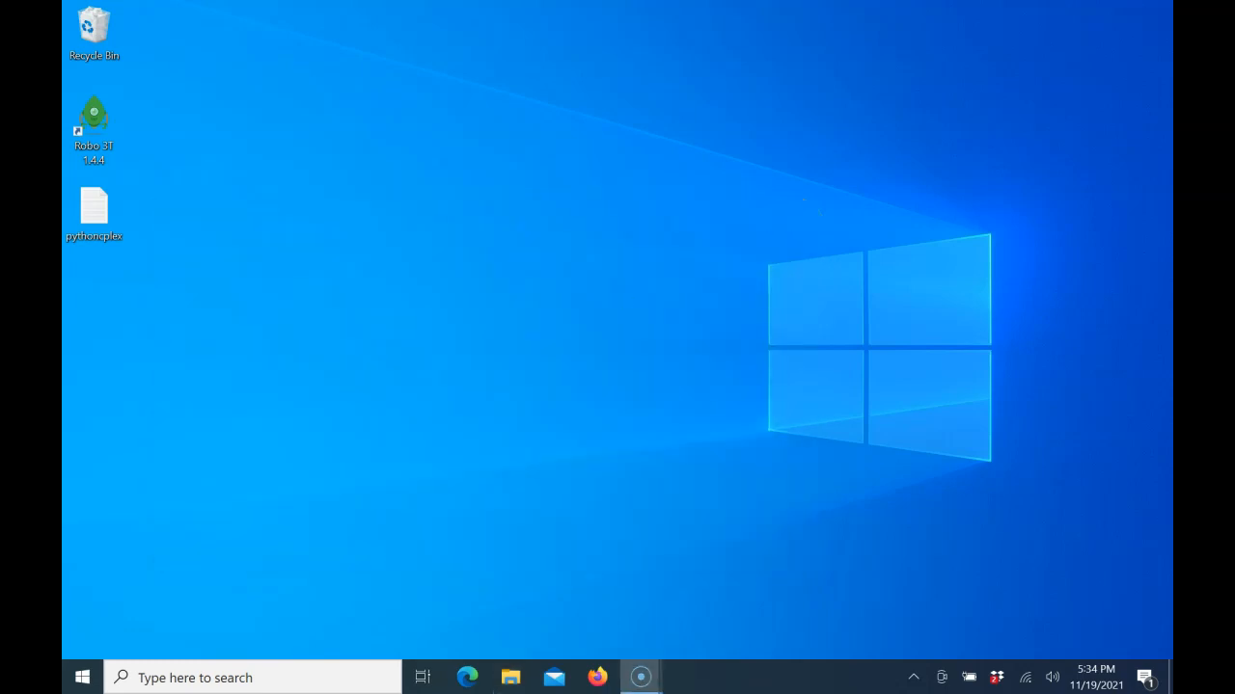
Step: Bring up the Windows power options for sleep, shutdown and restart
{"action": "left_click", "coordinate": [86, 679]}
{"action": "left_click", "coordinate": [80, 638]}
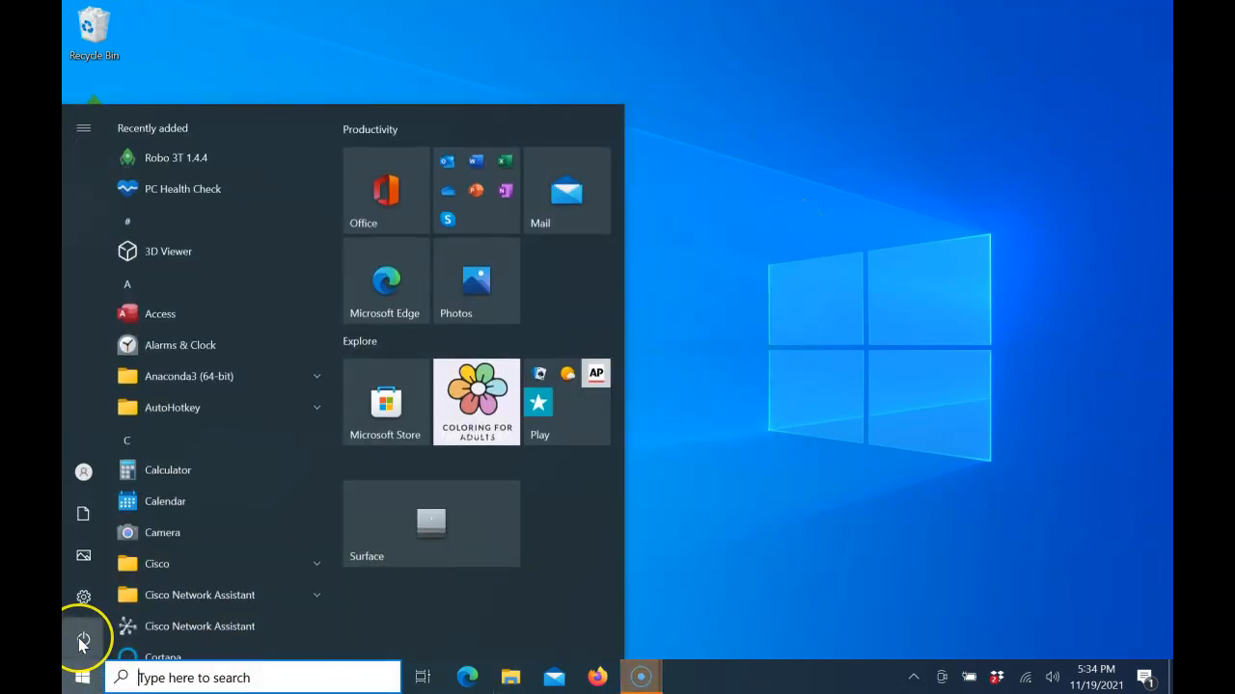
{"action": "left_click", "coordinate": [80, 639]}
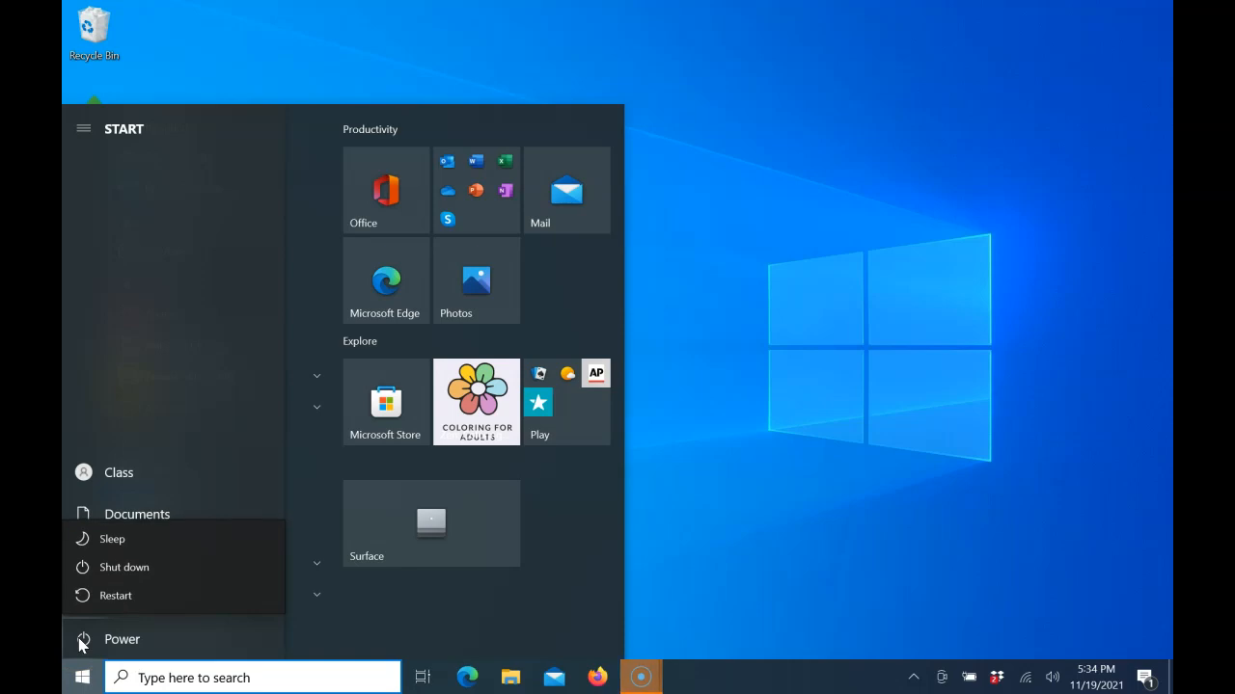